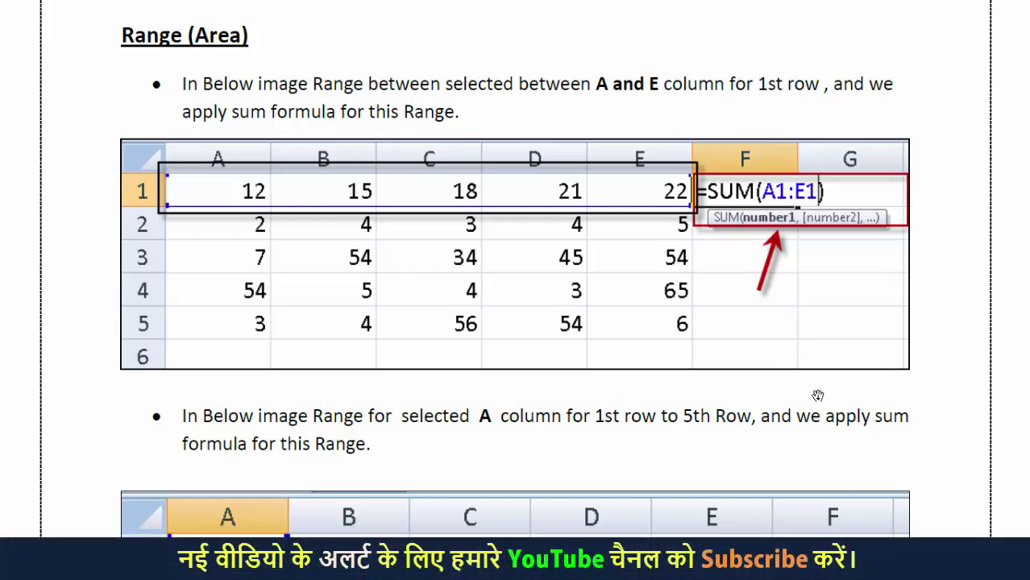
- Scroll the PDF down to the =Sum(A1:E5) example and the Cell Reference bullets
scroll(817, 396, down, 6)
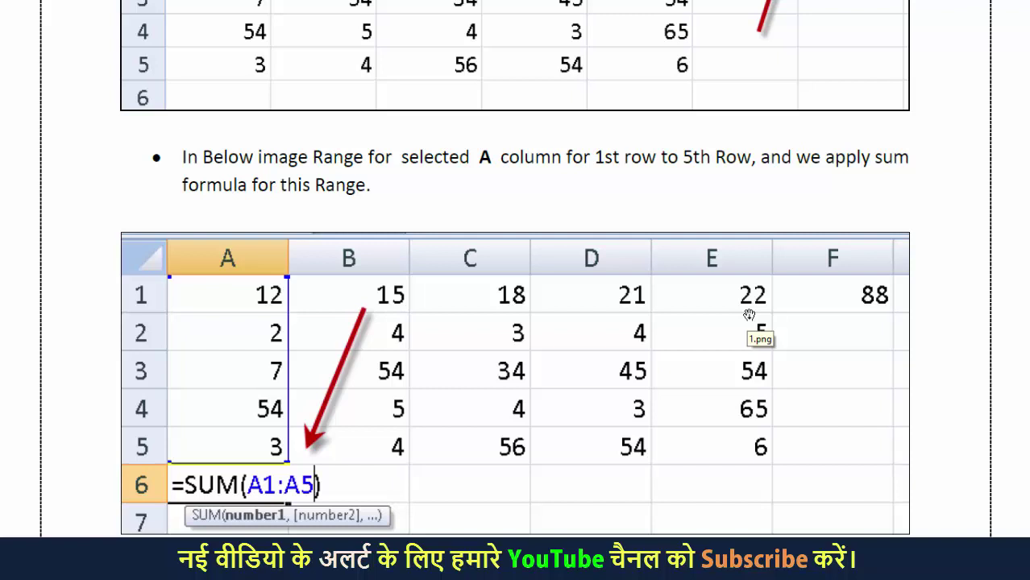
scroll(749, 314, down, 1)
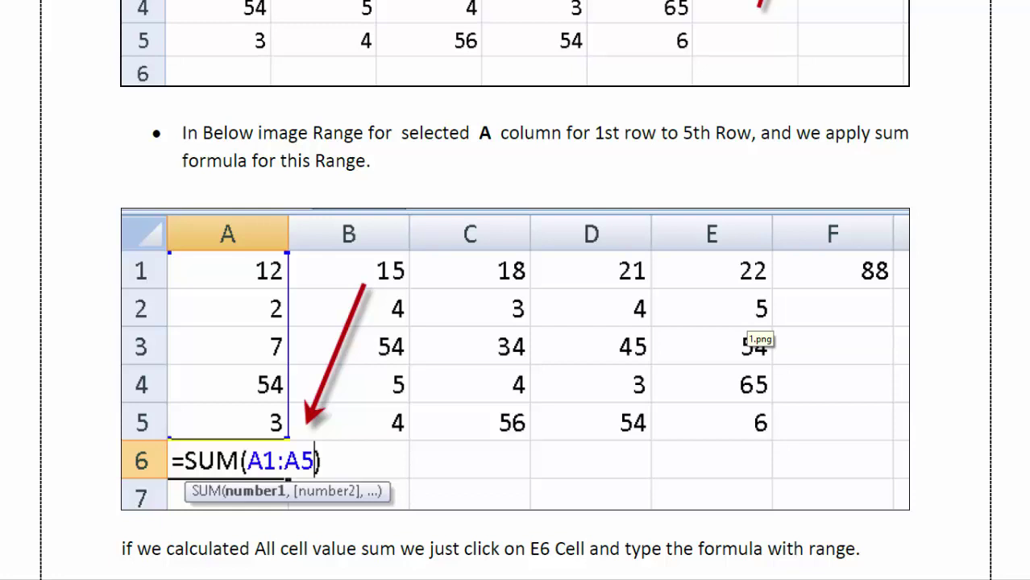
scroll(680, 323, down, 3)
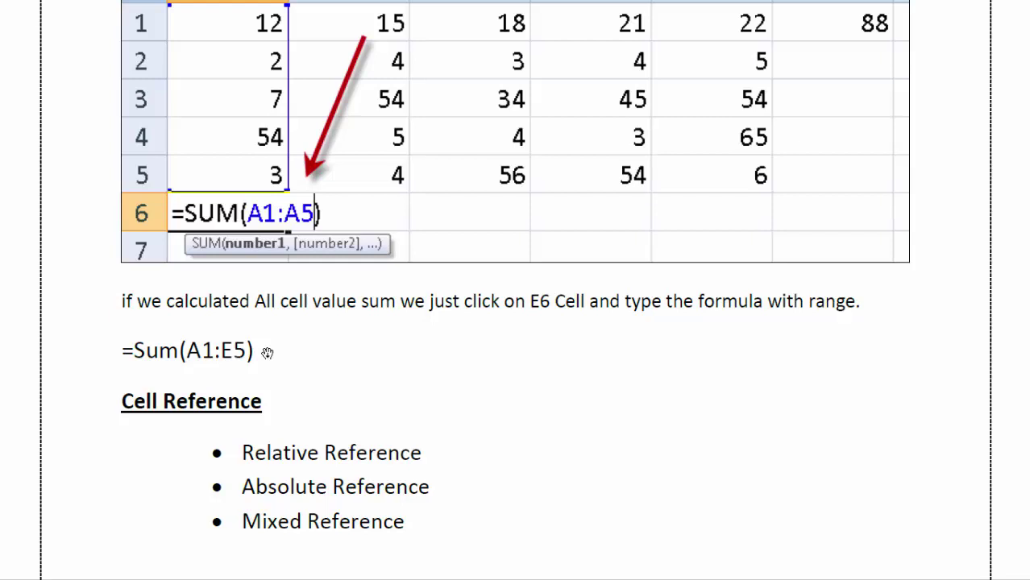
- Scroll the PDF back and forth over the remaining range examples
scroll(307, 352, down, 2)
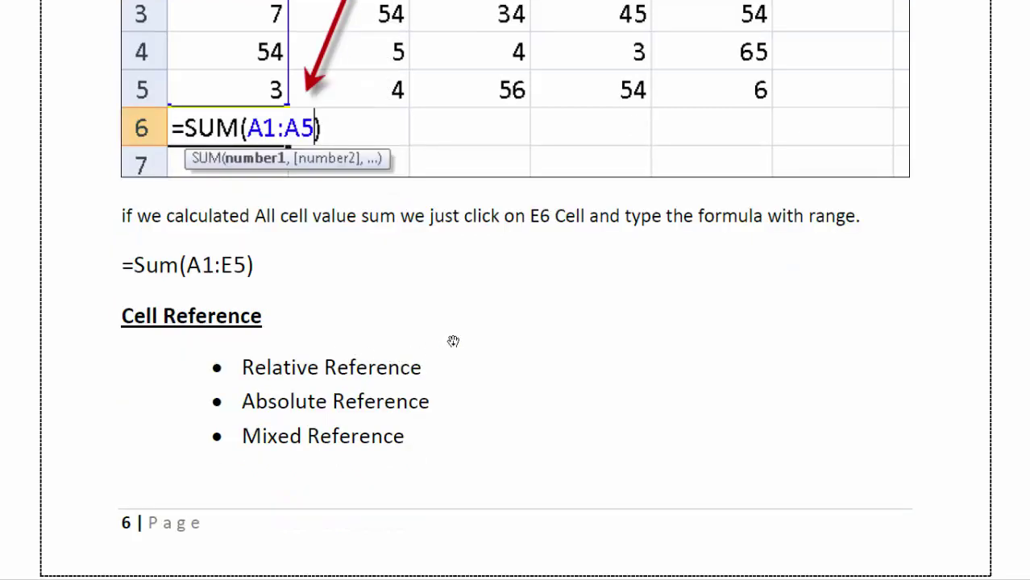
scroll(509, 333, down, 1)
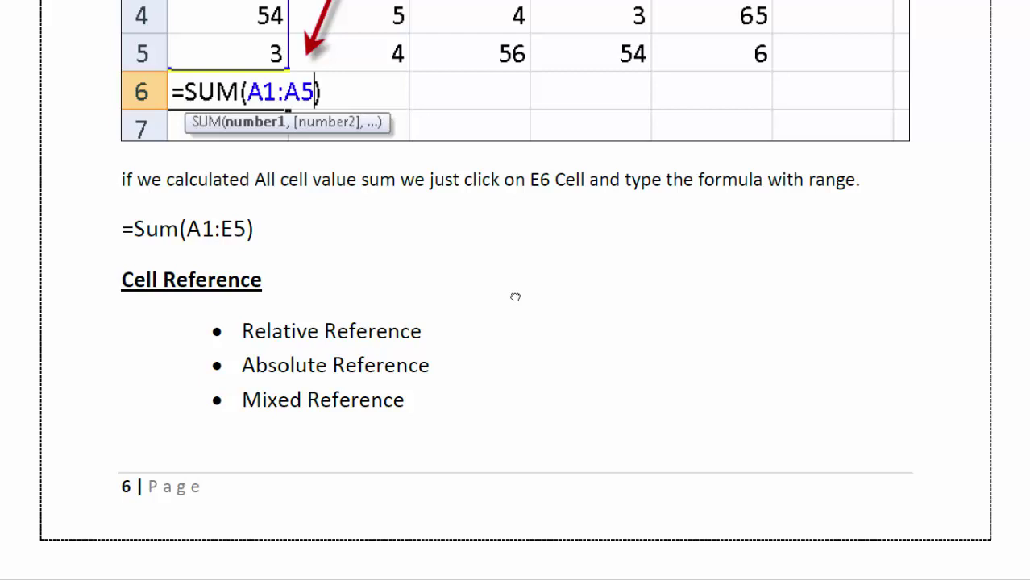
scroll(515, 297, up, 5)
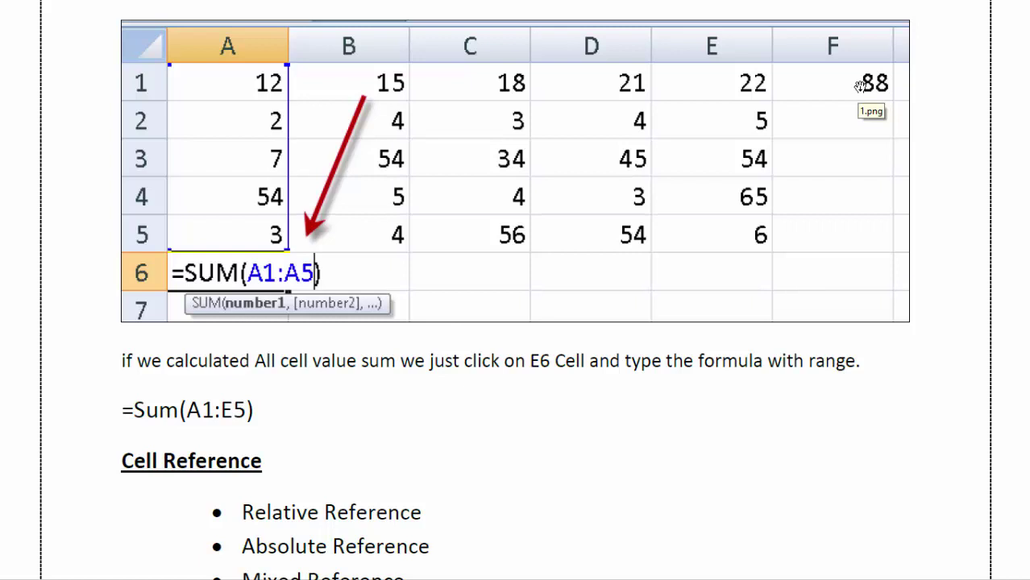
scroll(860, 85, down, 2)
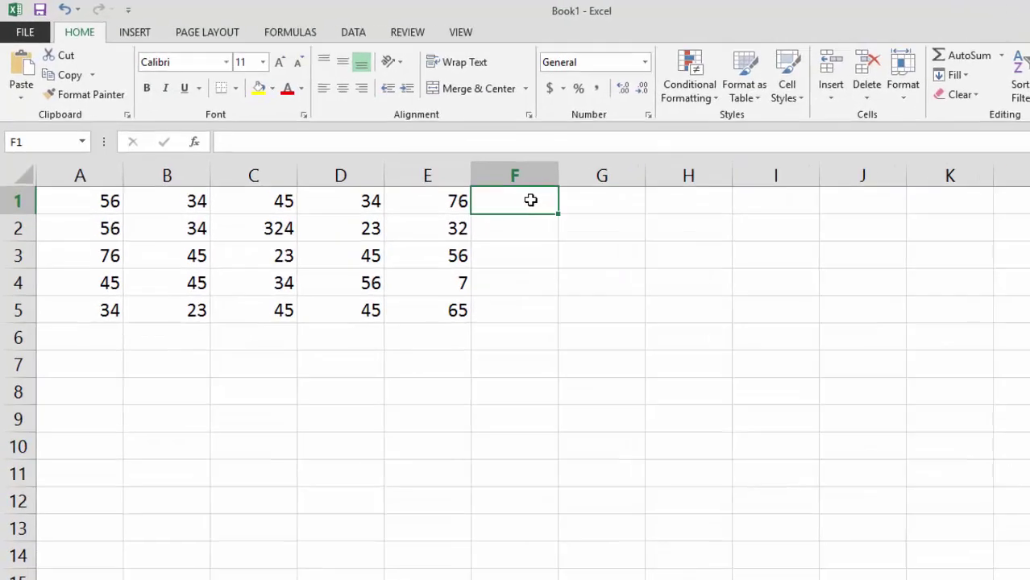
- Enter =SUM(A1:E1) in F1 to total row 1 as 245
text(=)
key(BackSpace)
text(=)
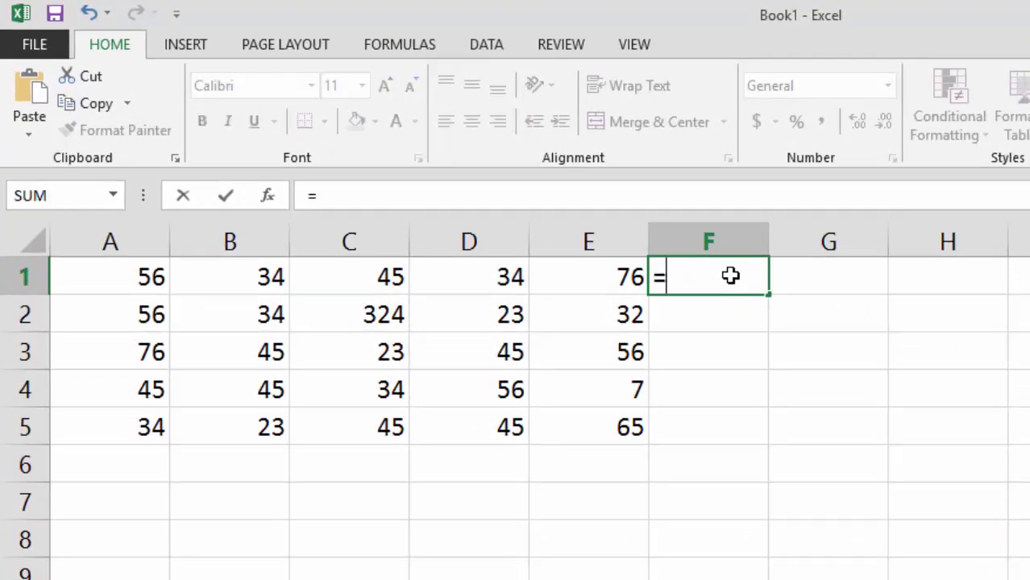
text(s)
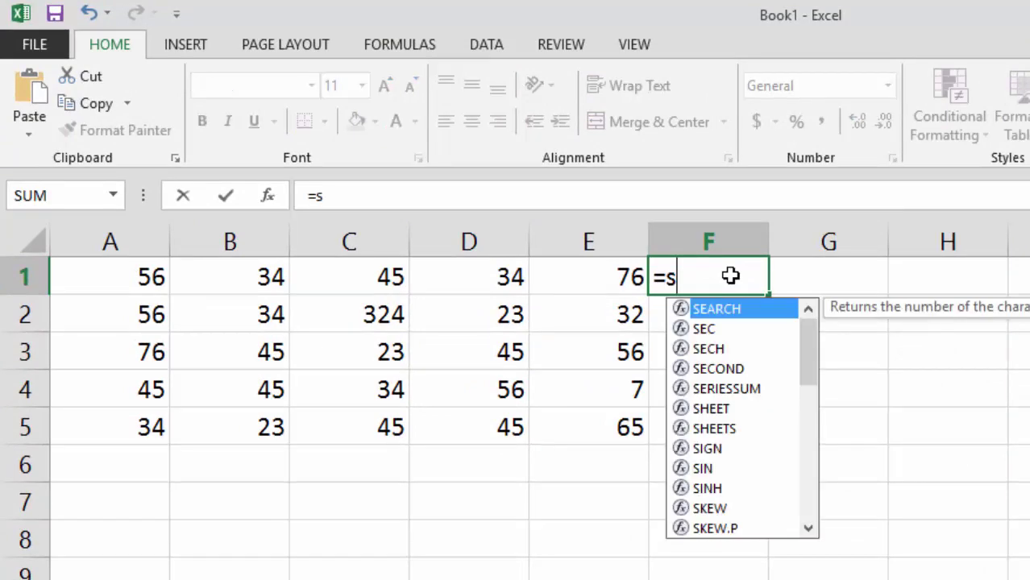
text(u)
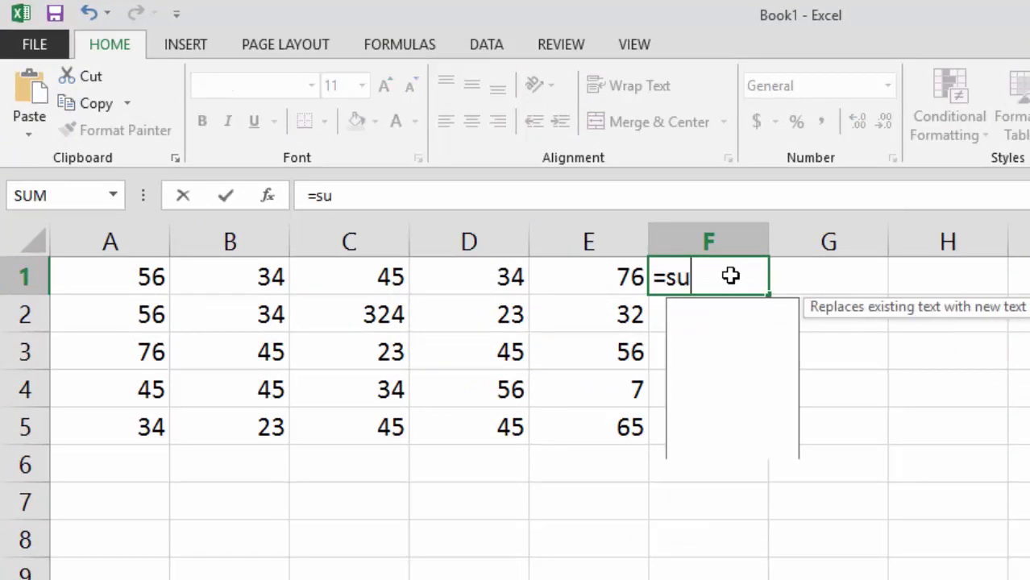
key(Tab)
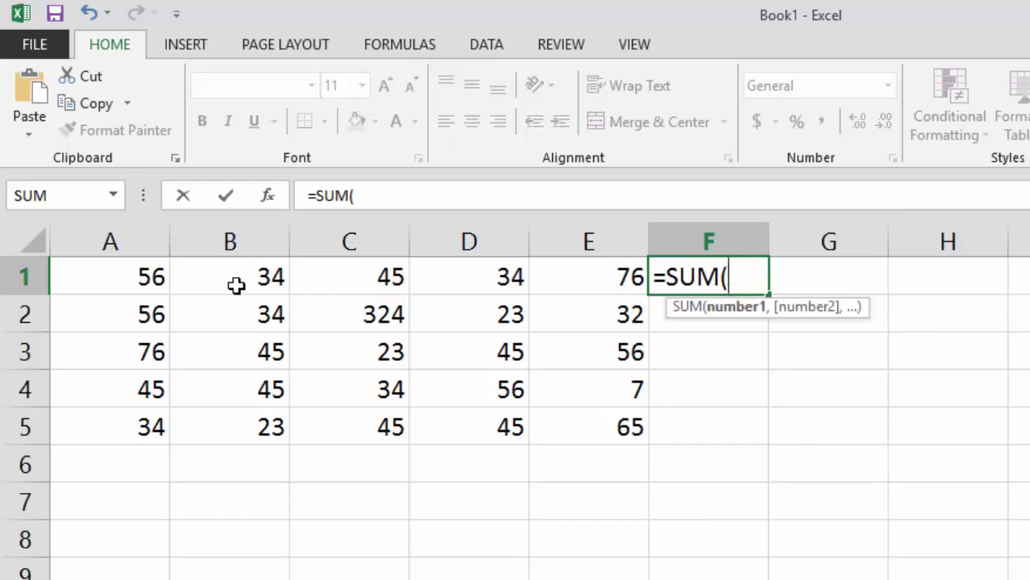
drag(143, 277, 633, 277)
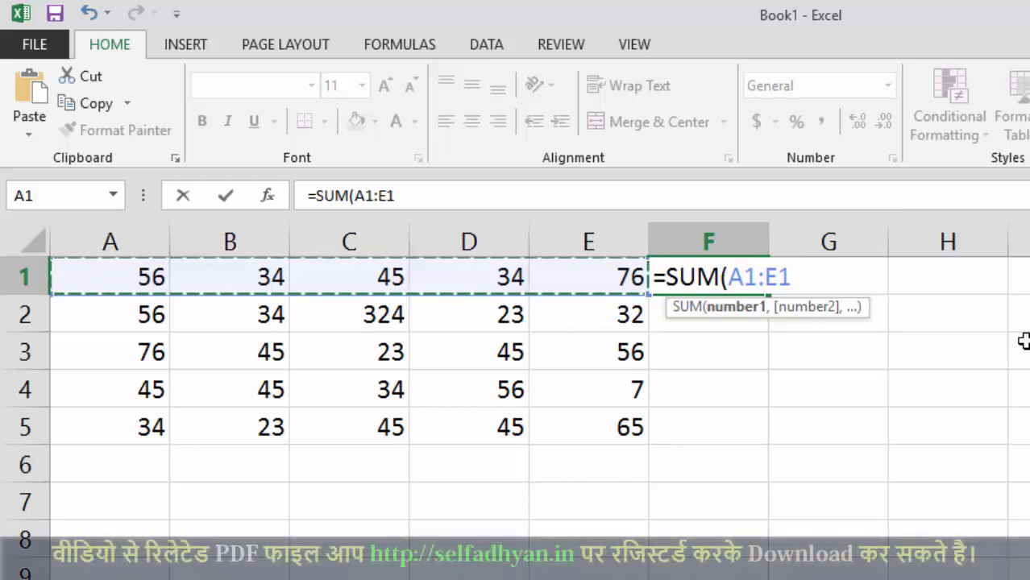
text())
key(Return)
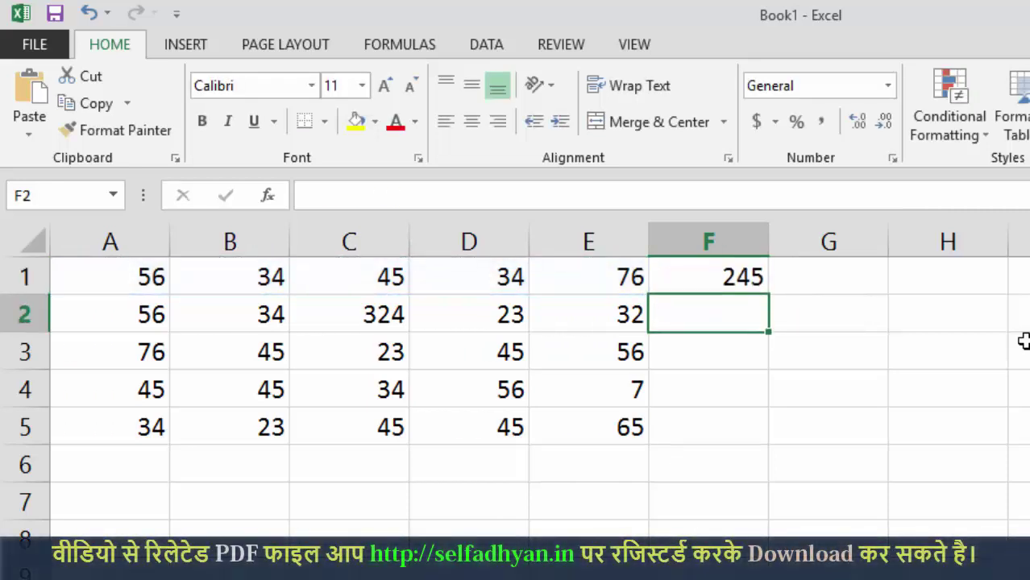
- Fill the F1 total down to F5 and check F2's formula sums A2:E2
click(740, 275)
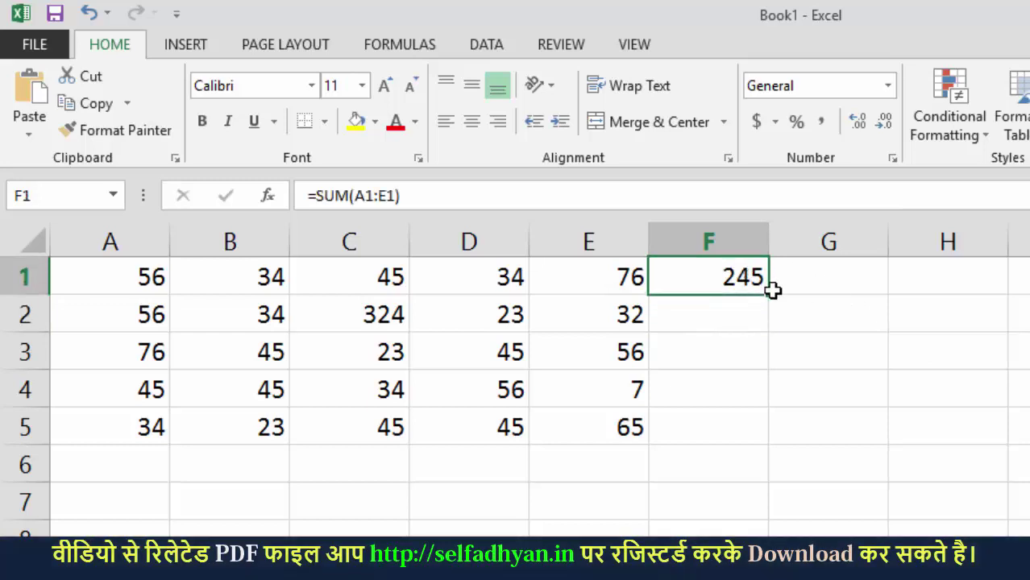
drag(771, 299, 772, 433)
click(719, 319)
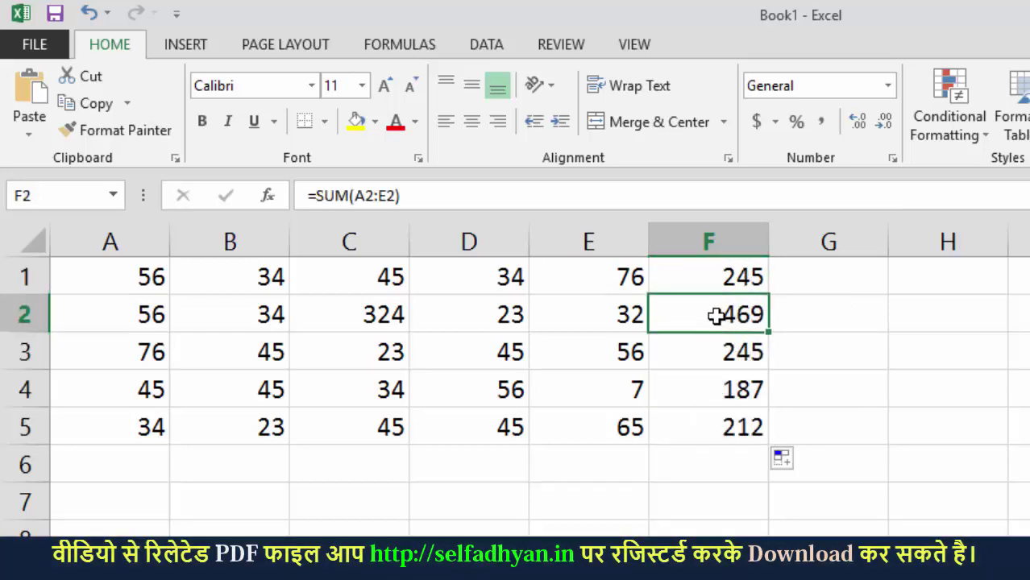
drag(446, 193, 295, 206)
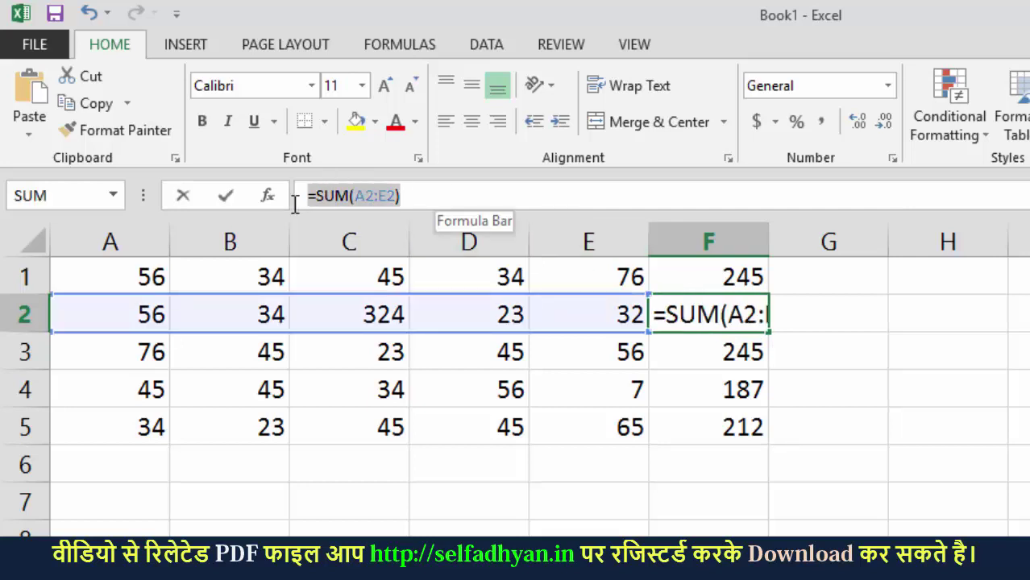
key(Escape)
- Check that the F3, F4 and F5 formulas sum rows 3, 4 and 5
click(730, 353)
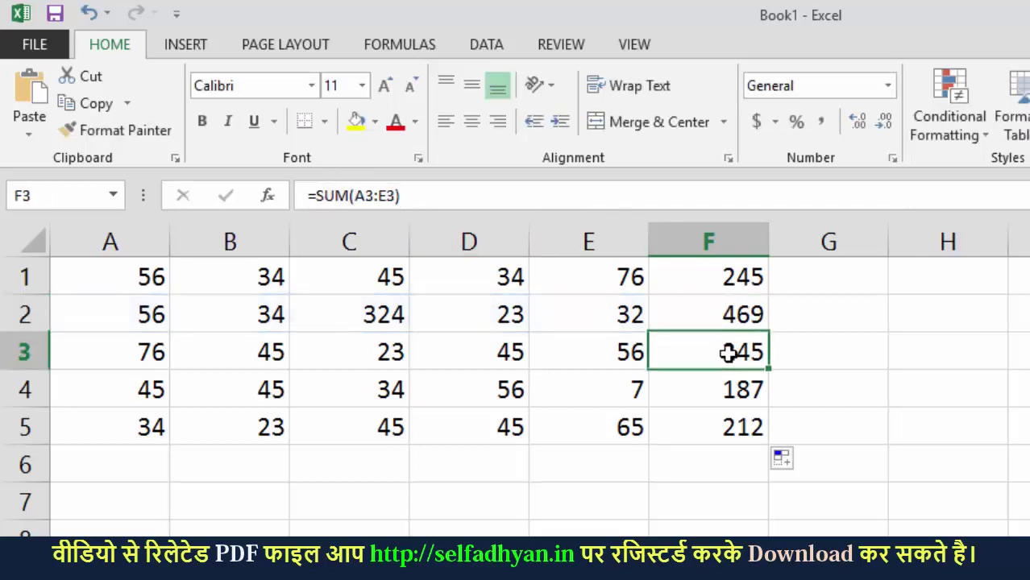
drag(444, 196, 299, 200)
key(Escape)
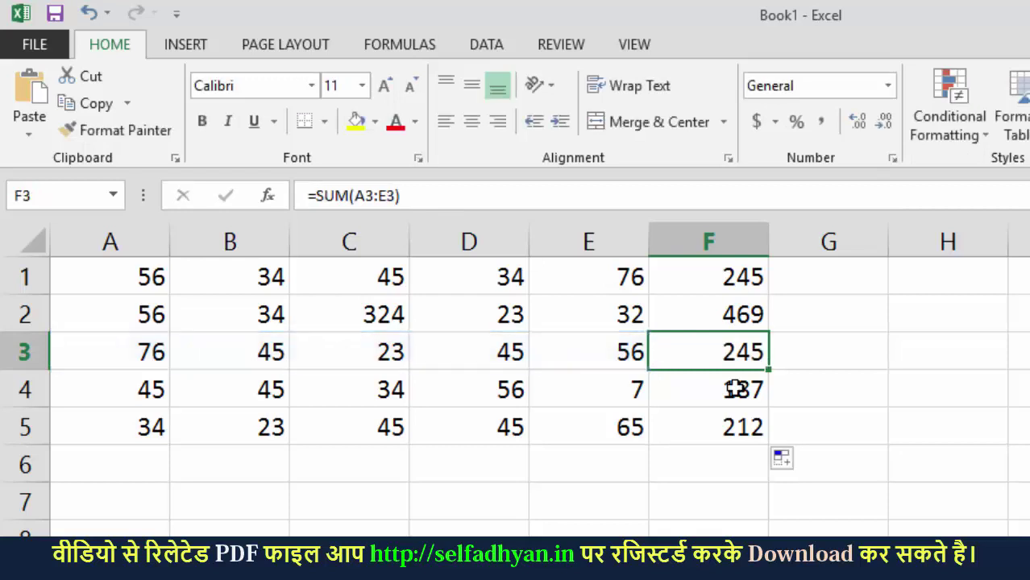
click(735, 389)
drag(418, 198, 306, 198)
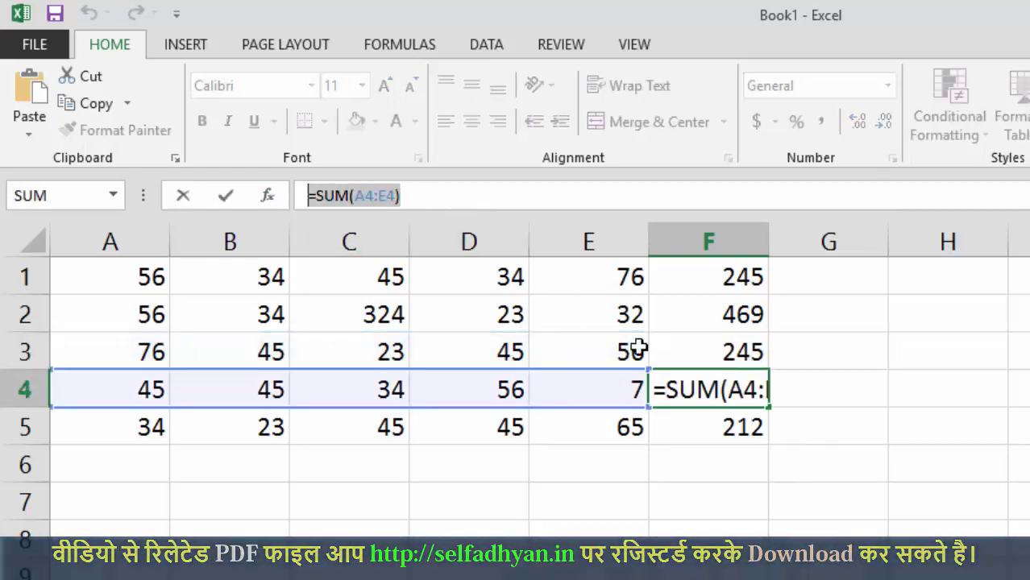
key(Escape)
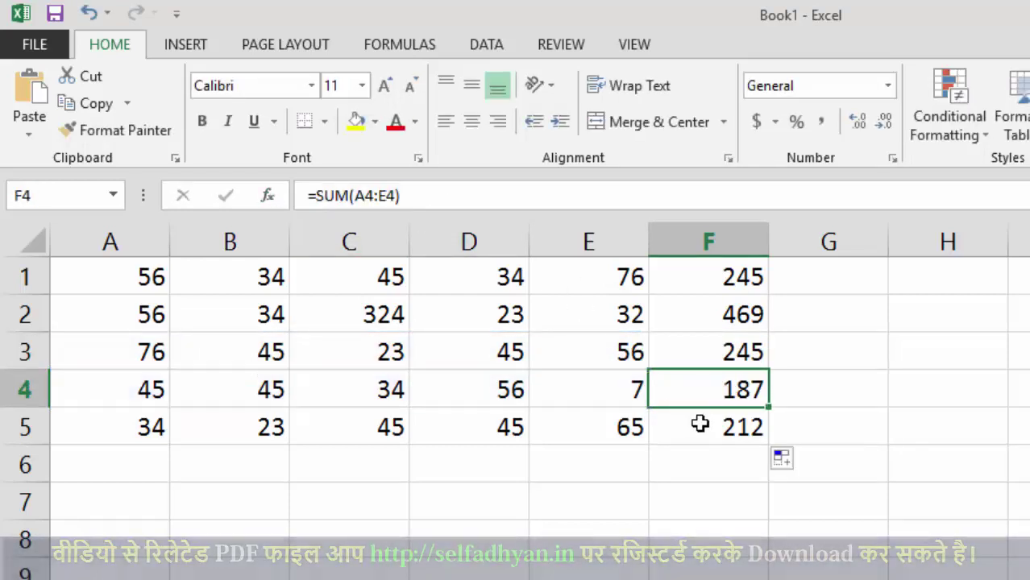
click(700, 425)
drag(409, 196, 294, 214)
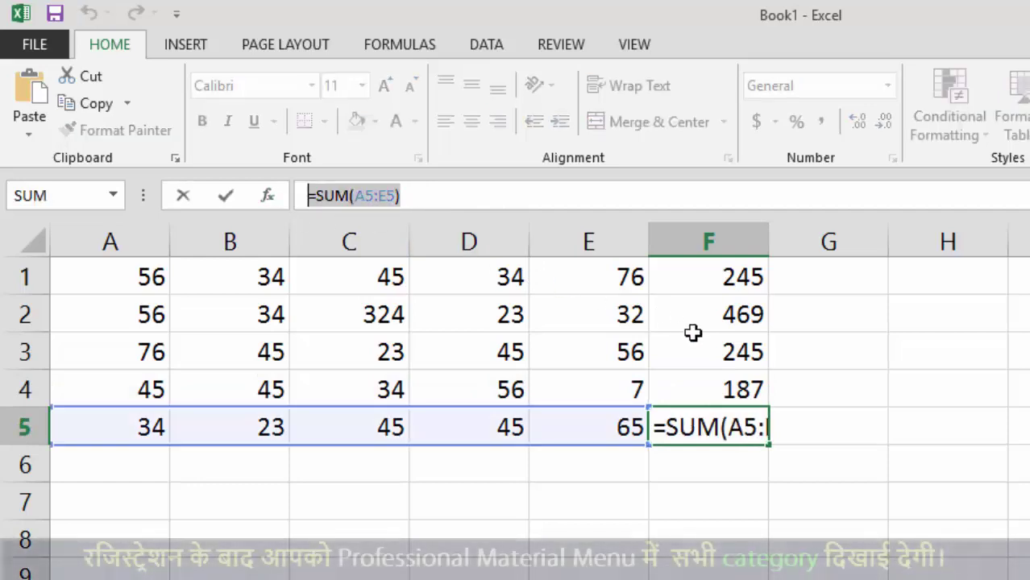
key(Escape)
- Reselect F2 to view its row-total formula
click(729, 315)
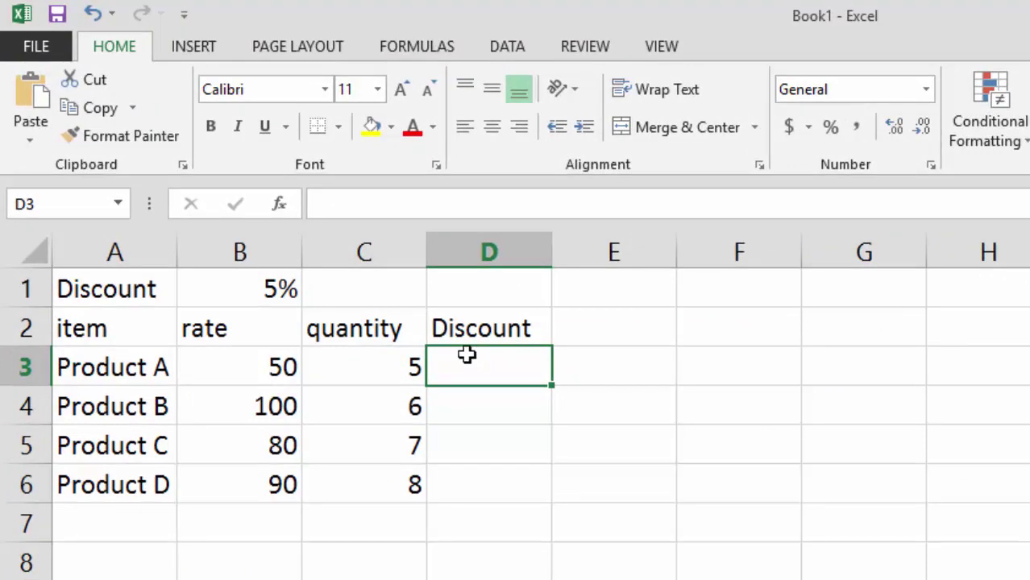
- Enter =B1 in D3 so Product A's discount shows 5%, then verify it
text(=)
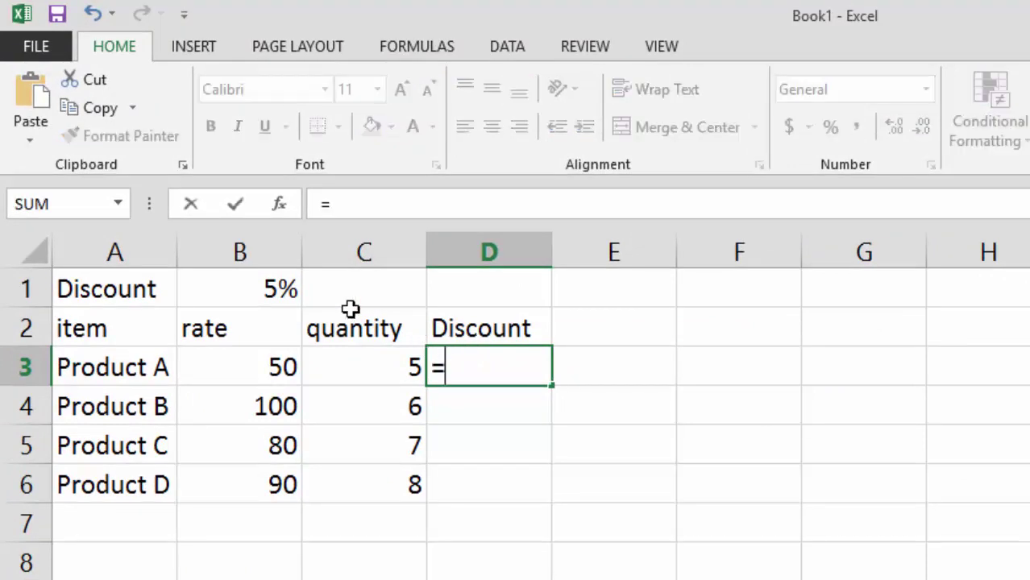
click(235, 289)
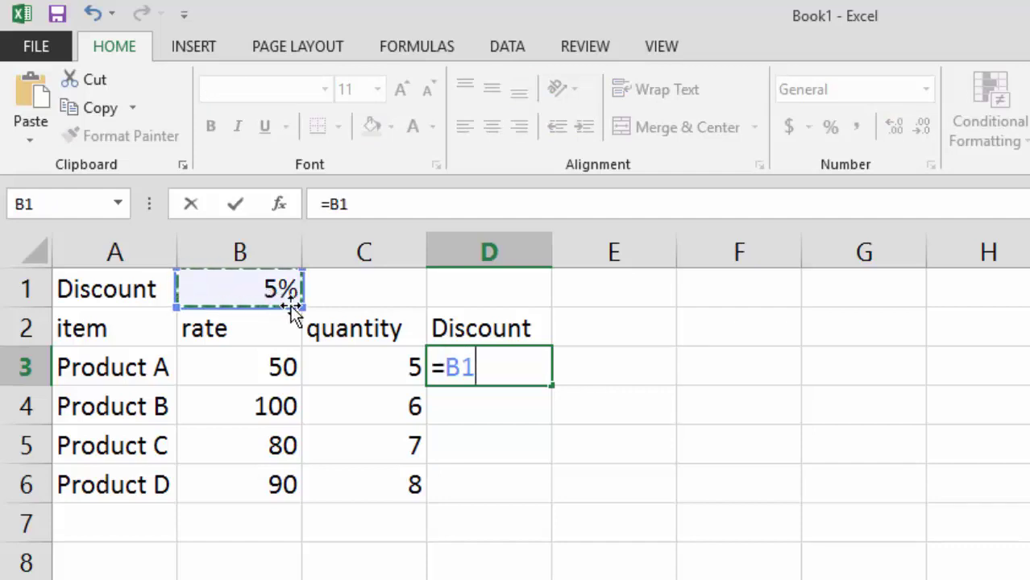
key(Return)
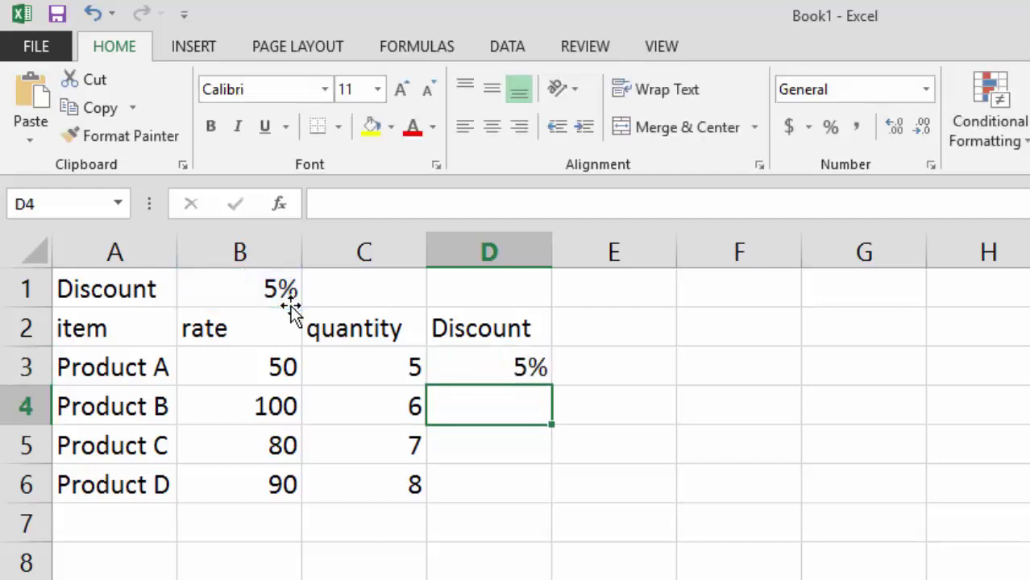
click(500, 366)
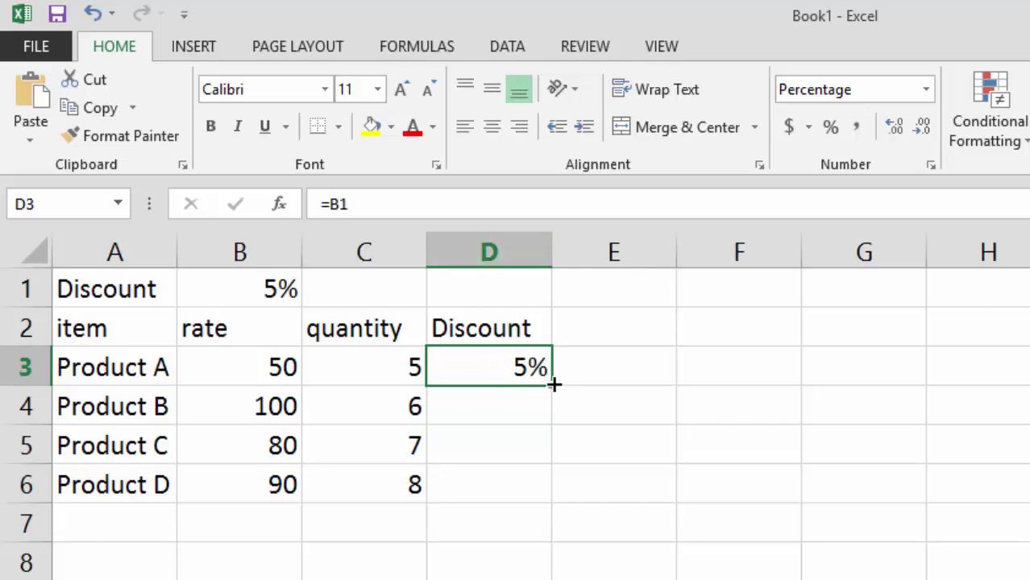
- Copy D3's =B1 formula down to D6 and compare the shifted references in D4–D6
drag(553, 385, 546, 497)
click(534, 402)
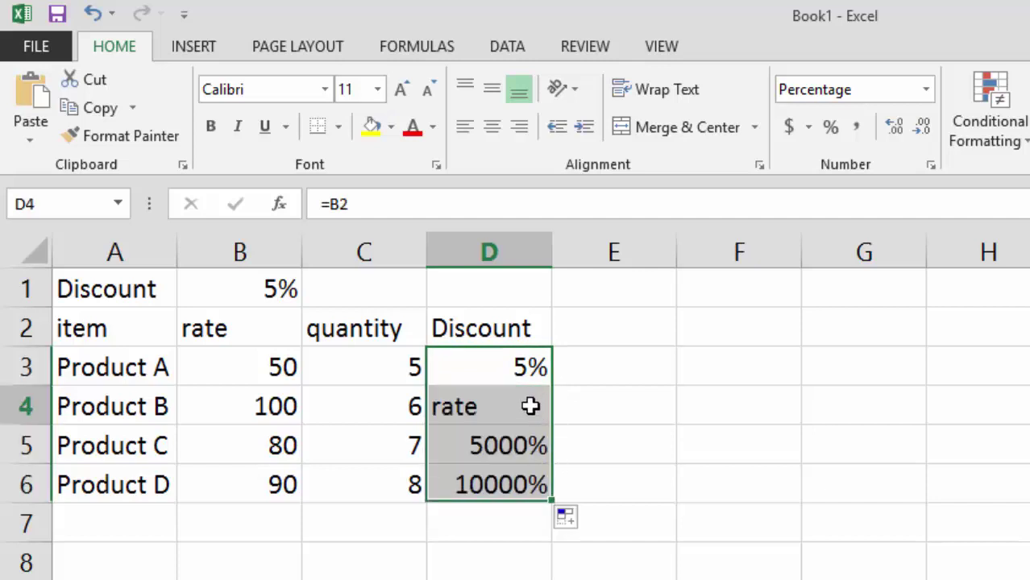
click(528, 369)
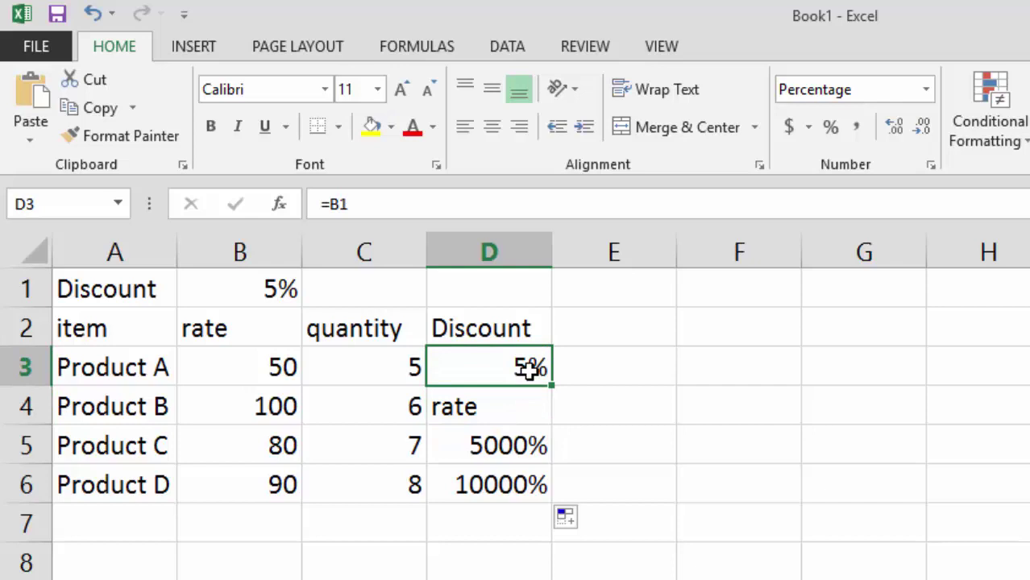
click(284, 280)
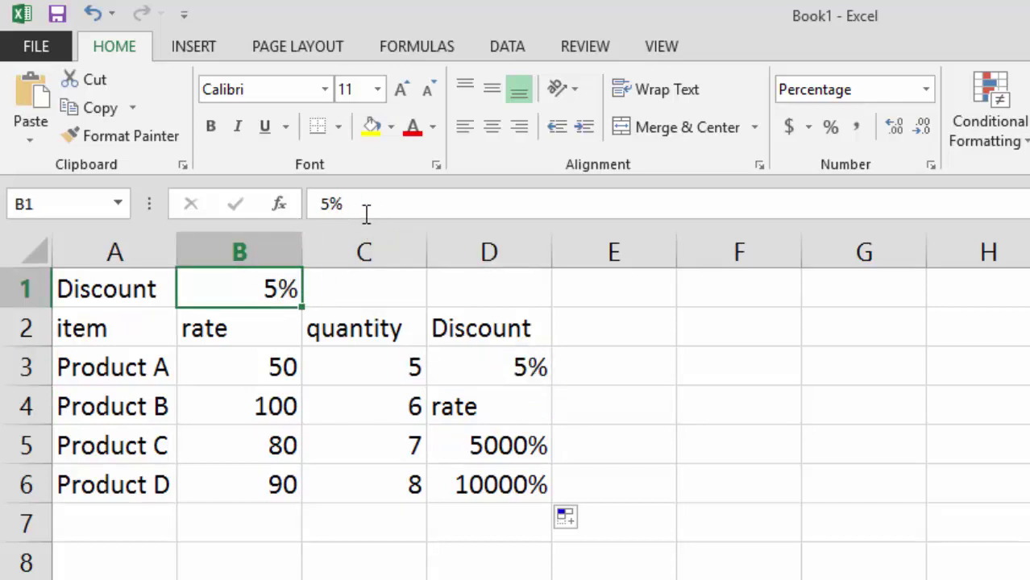
click(532, 372)
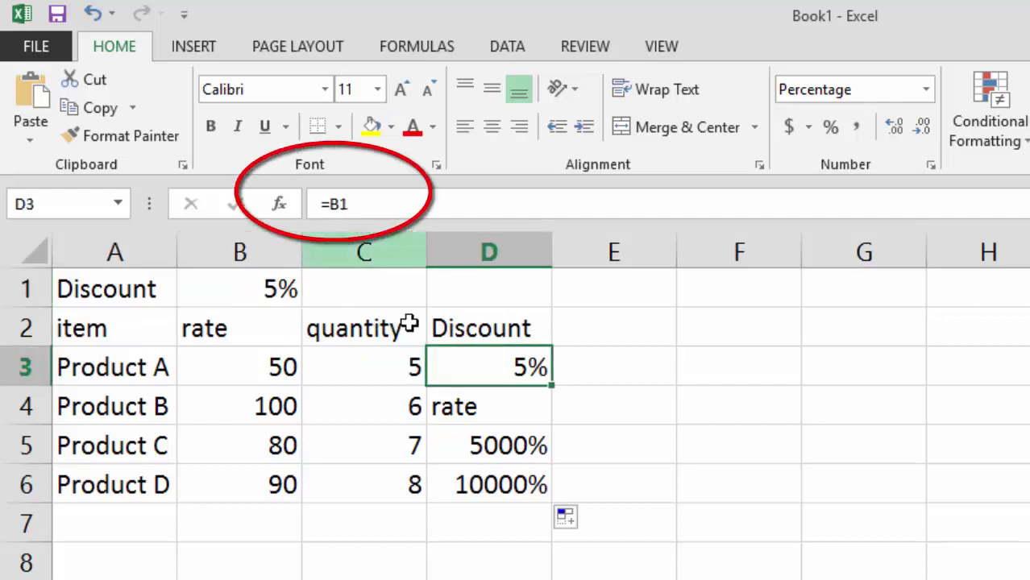
click(470, 400)
click(474, 447)
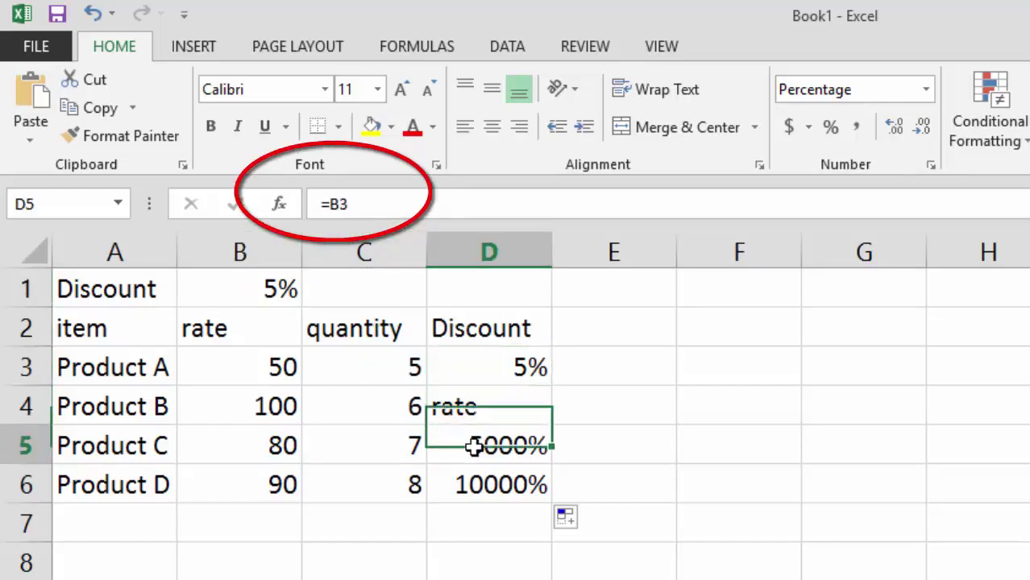
click(482, 483)
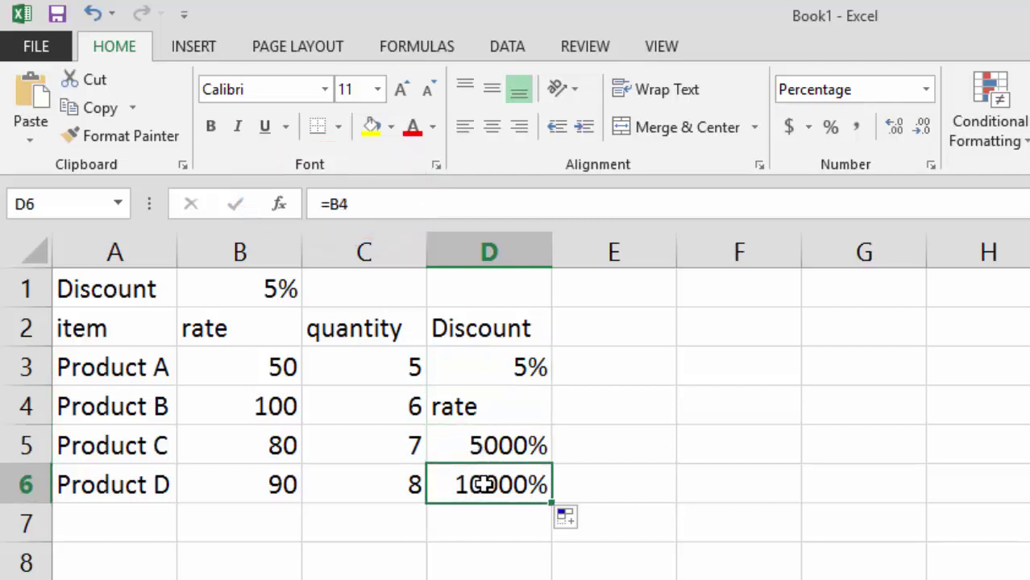
click(487, 358)
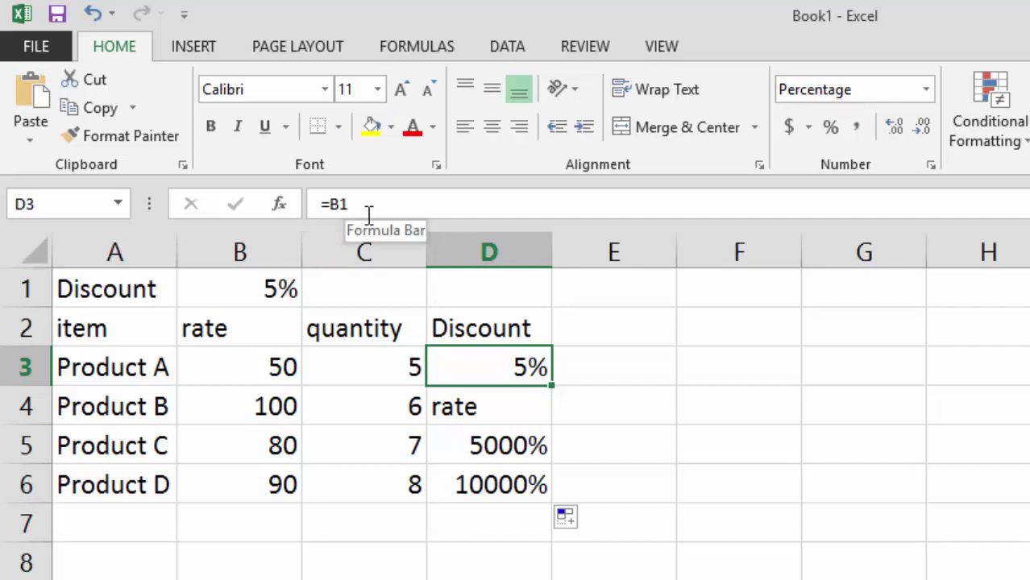
click(500, 412)
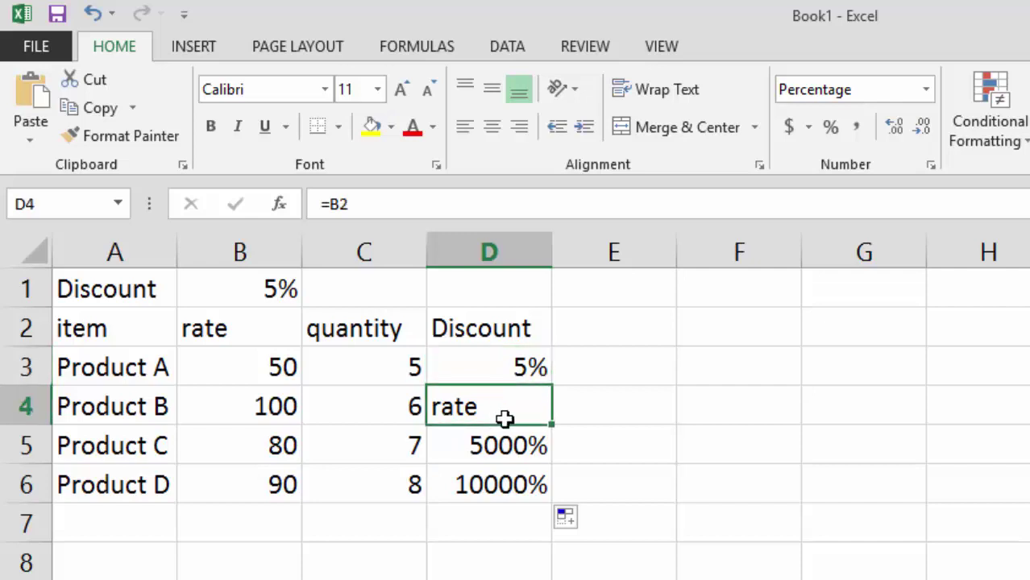
click(504, 445)
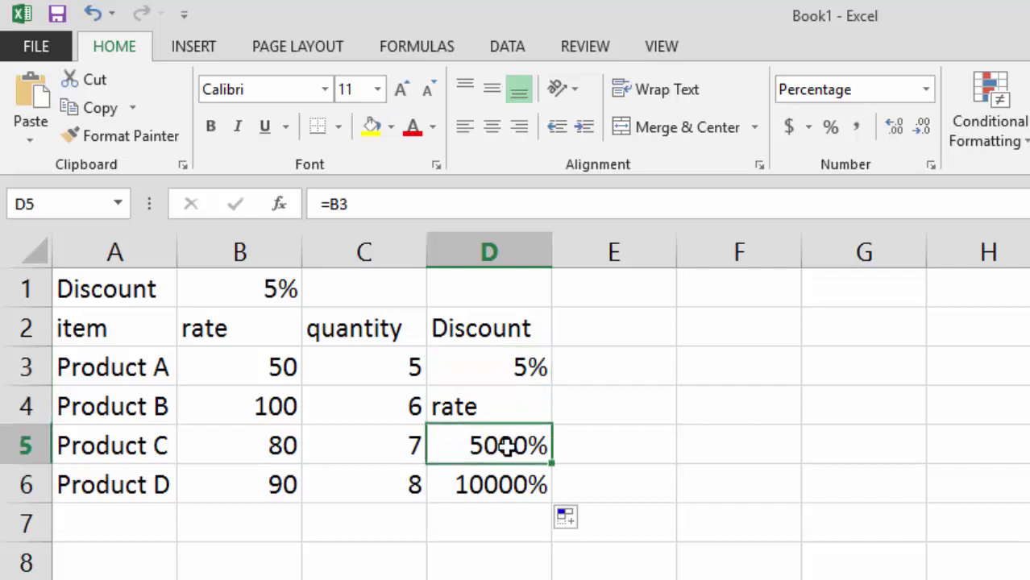
click(525, 491)
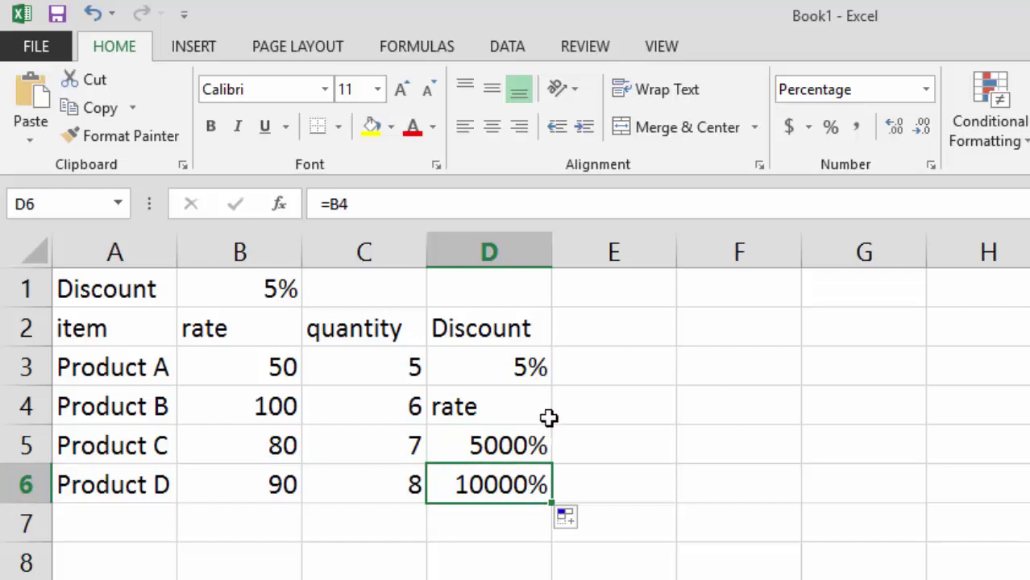
- Give D4:D6 Comma Style with no decimals, then reselect D4:D6
drag(515, 412, 515, 483)
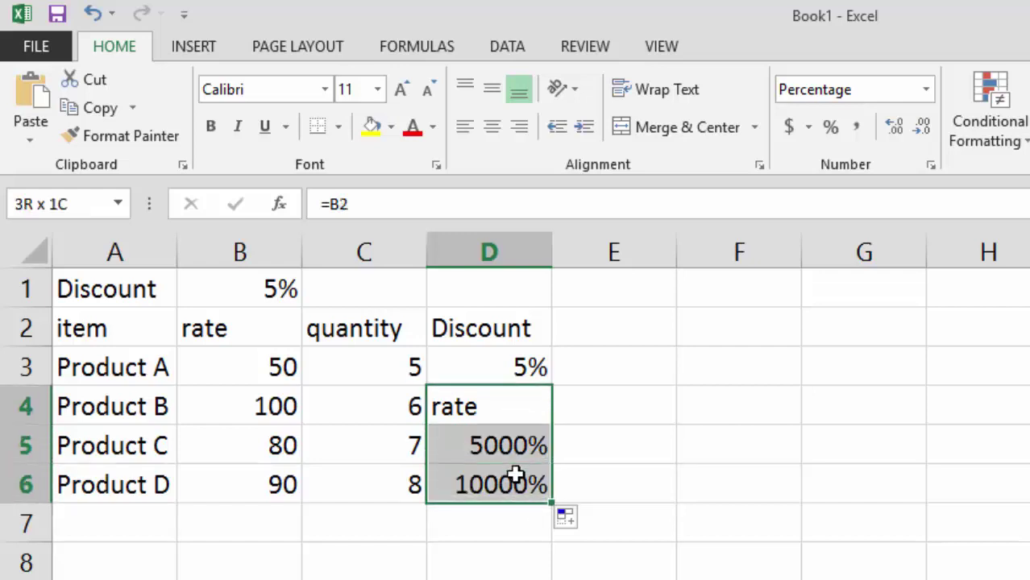
click(861, 129)
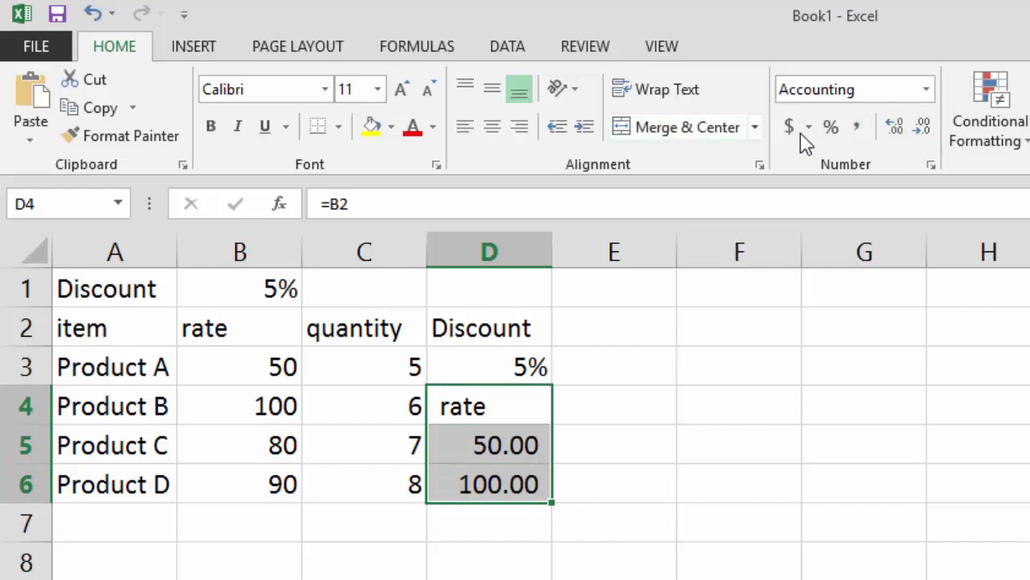
click(922, 129)
click(922, 129)
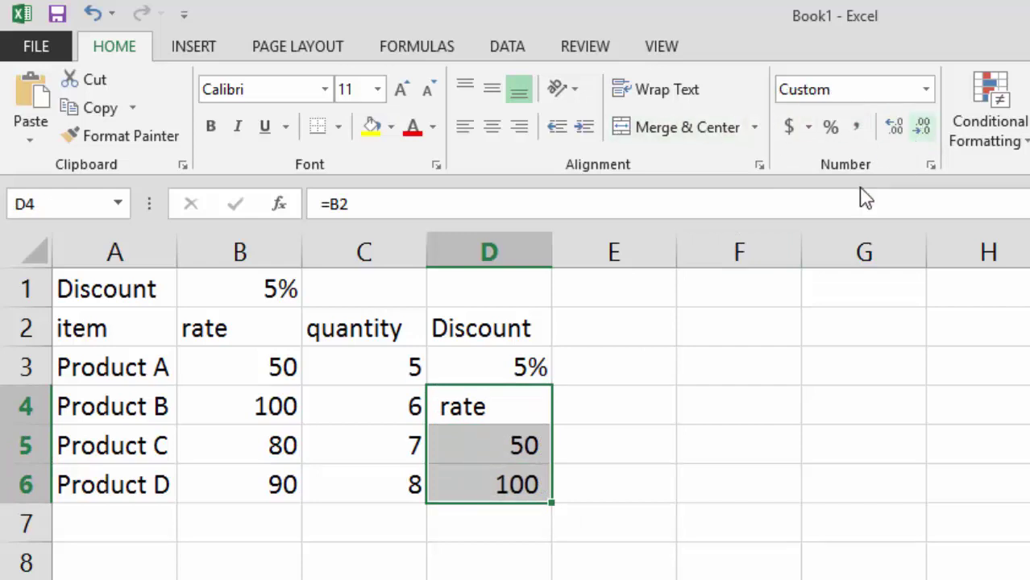
click(564, 371)
click(495, 367)
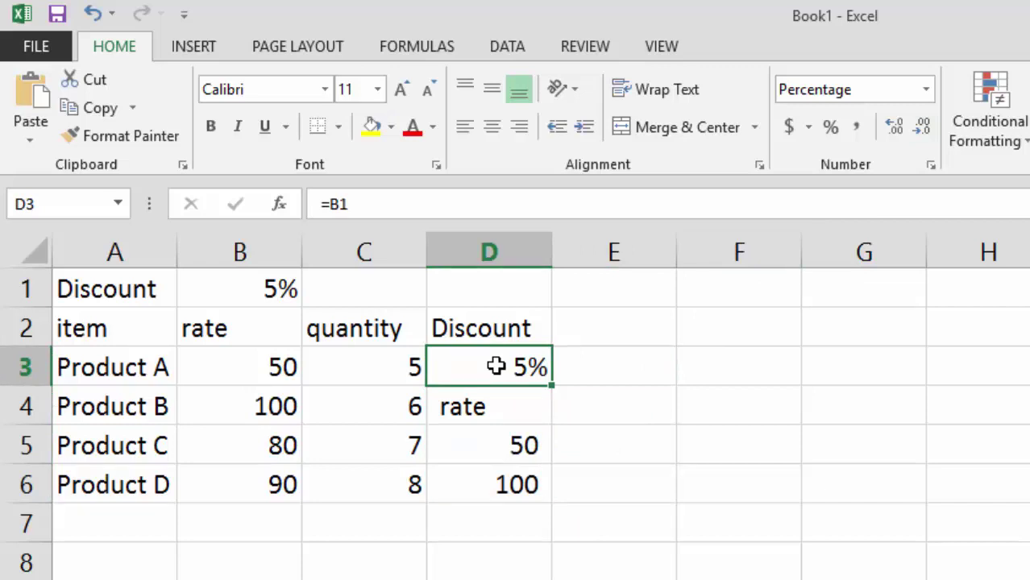
drag(509, 405, 501, 485)
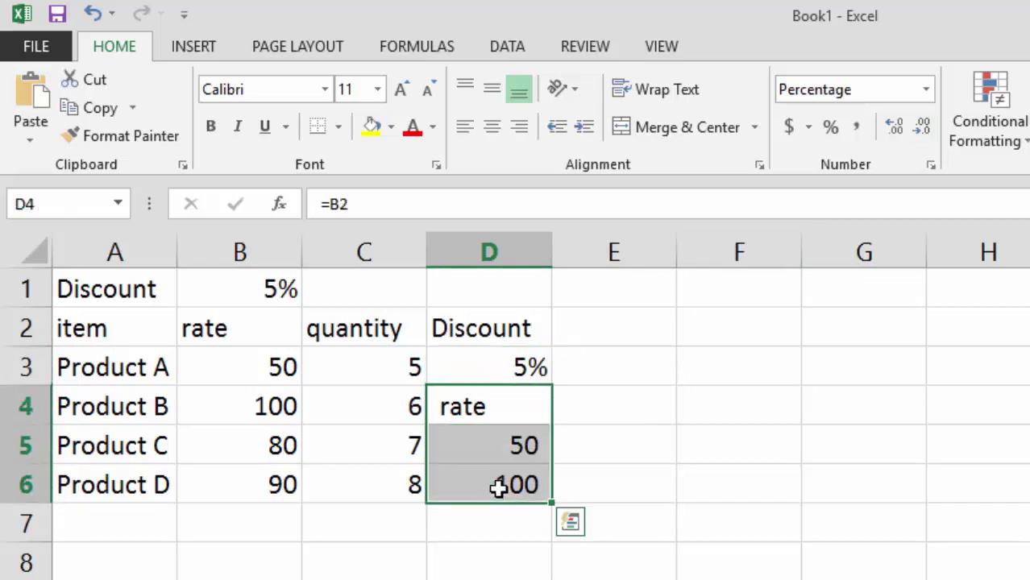
- Clear D4:D6 and change D3's formula to the absolute reference =$B$1
key(Delete)
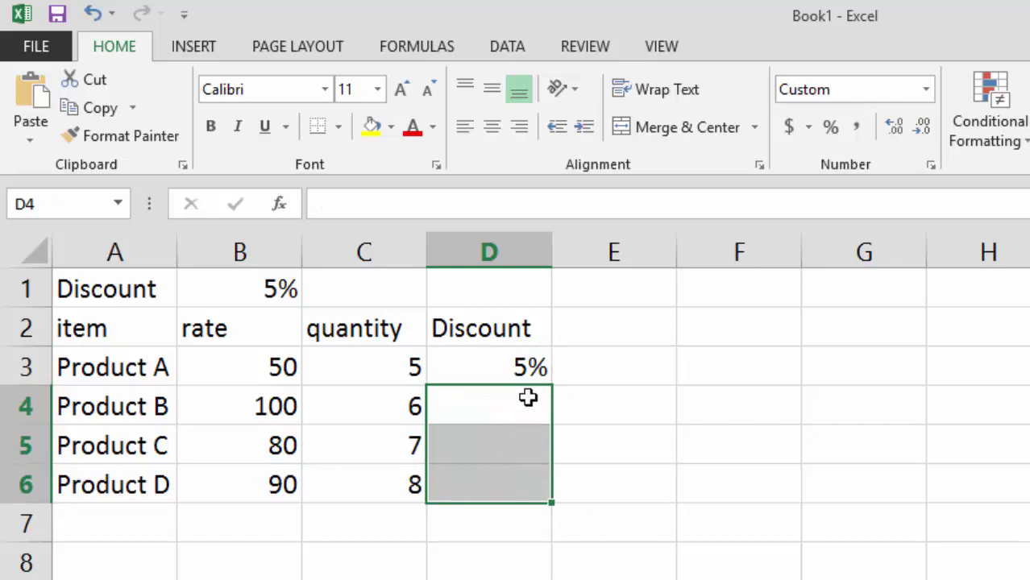
click(525, 369)
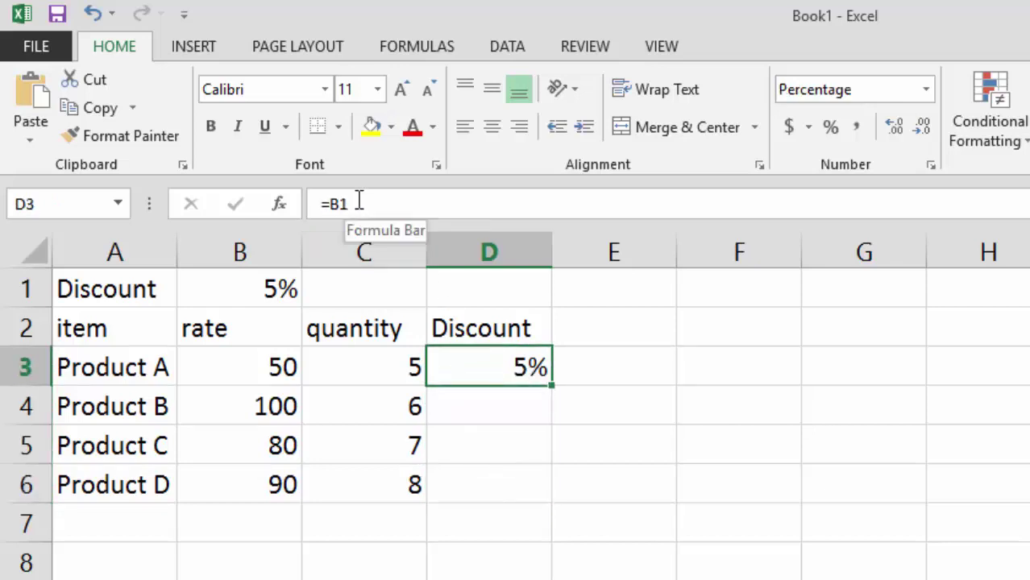
drag(360, 203, 329, 203)
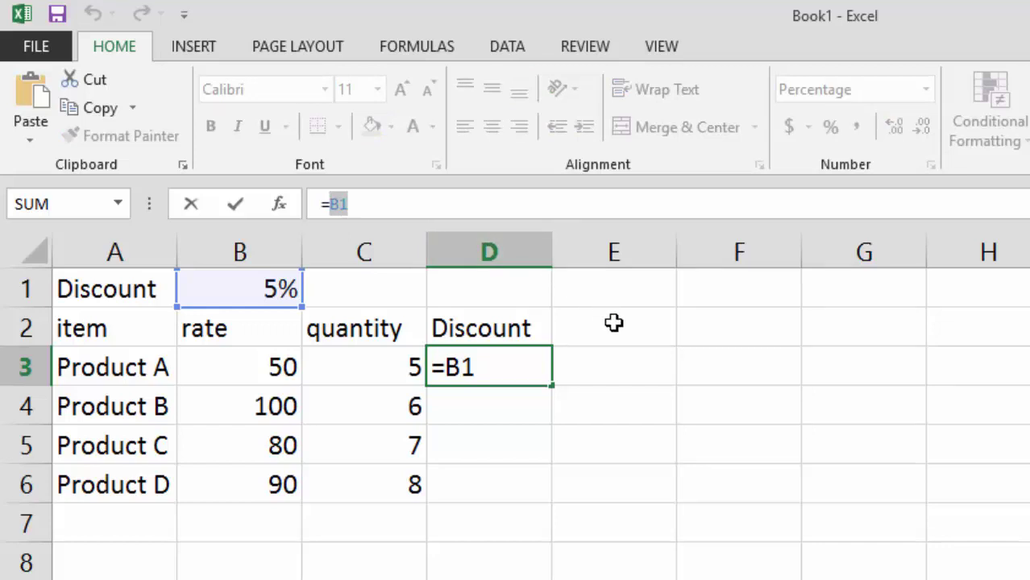
key(F4)
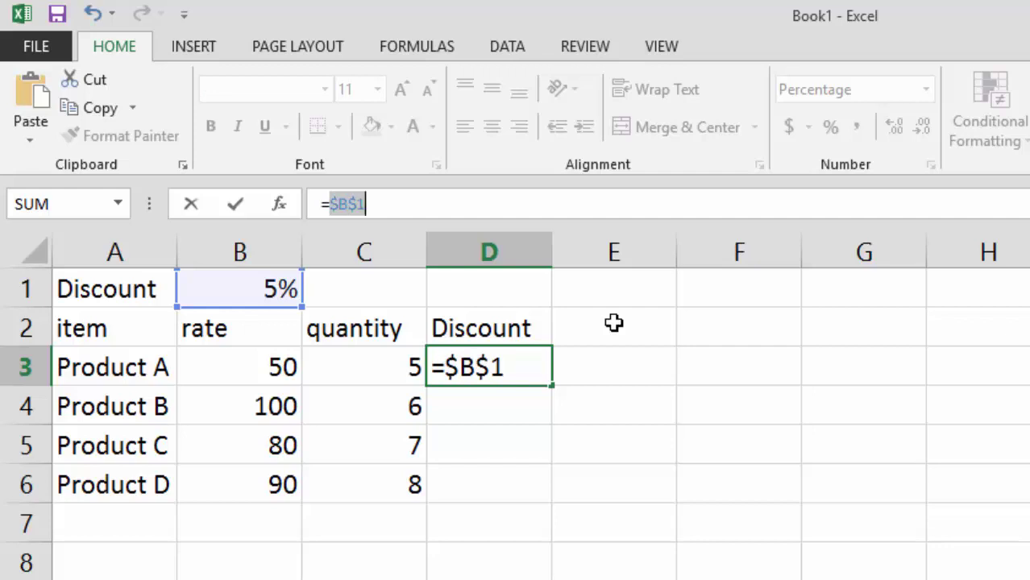
key(Return)
- Fill D3's =$B$1 formula down to D6 and check D4, D5 and D6
click(493, 364)
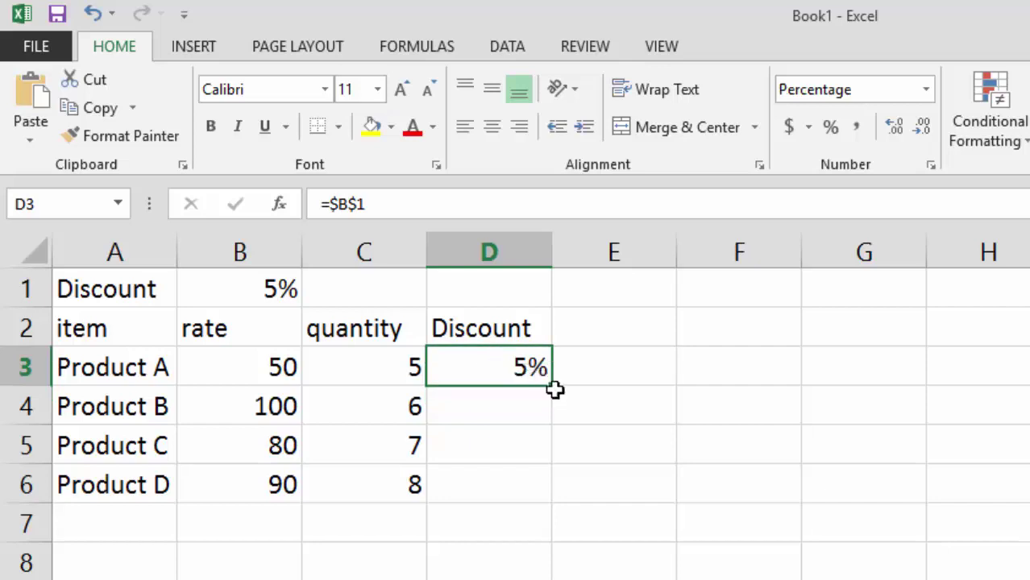
drag(554, 387, 533, 497)
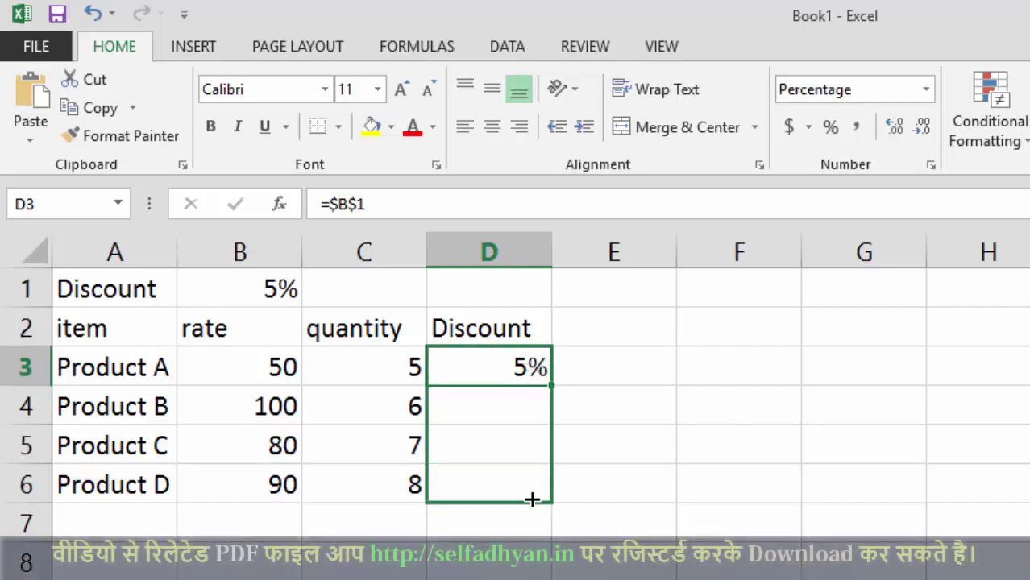
click(503, 412)
click(506, 444)
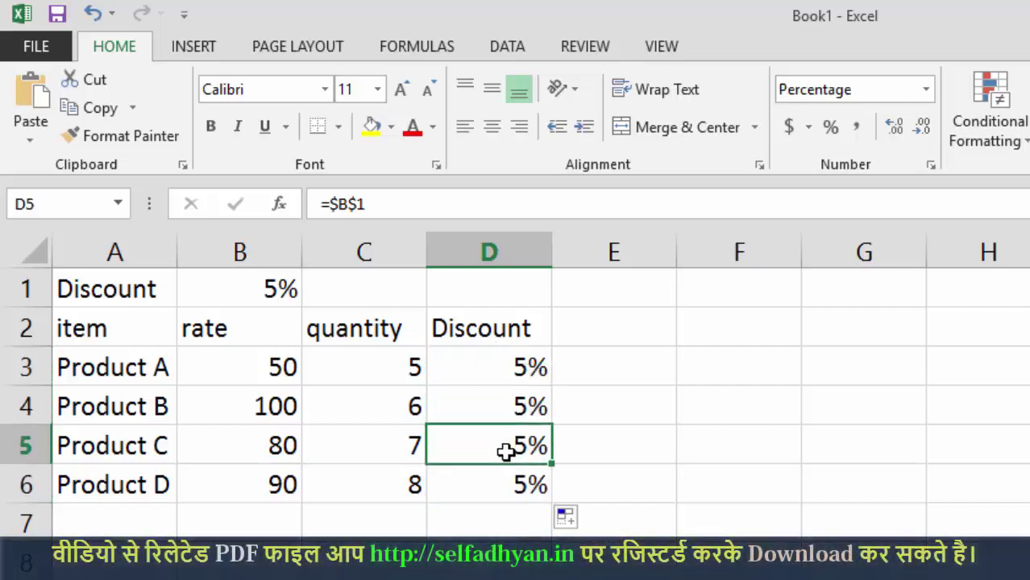
click(507, 477)
click(505, 368)
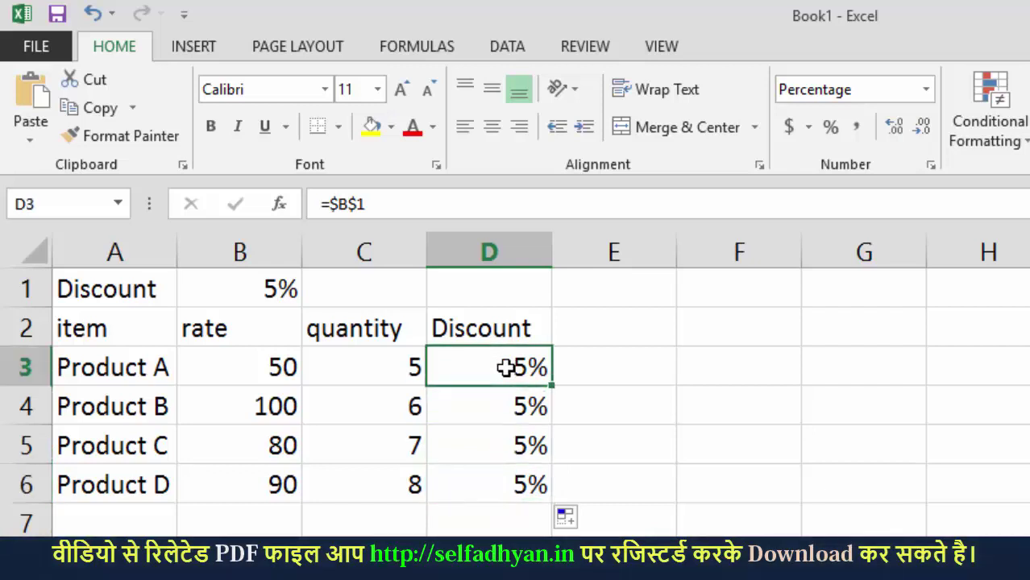
- Recheck D3 through D6 to confirm each still references $B$1
click(506, 400)
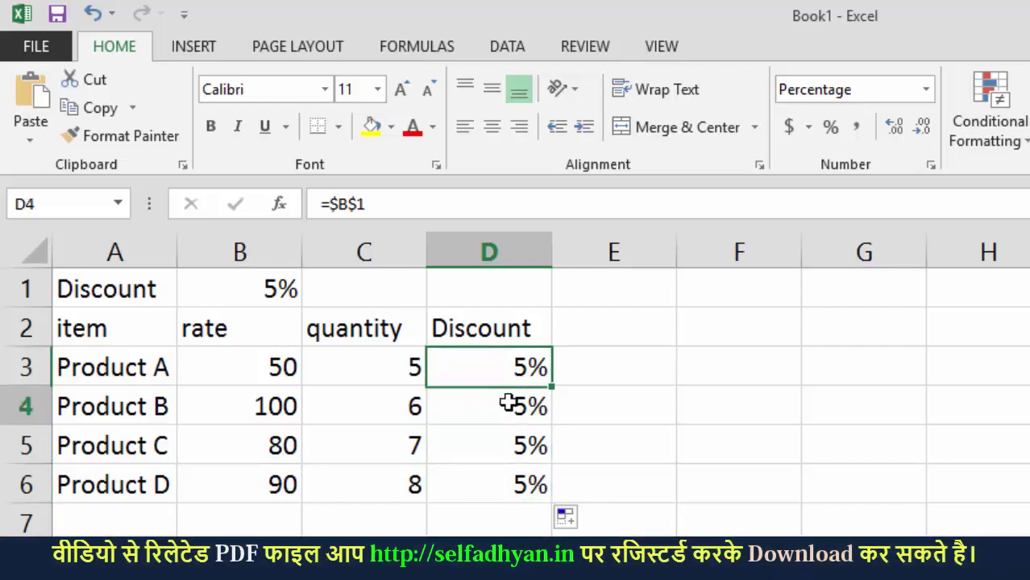
click(507, 441)
click(506, 478)
click(511, 365)
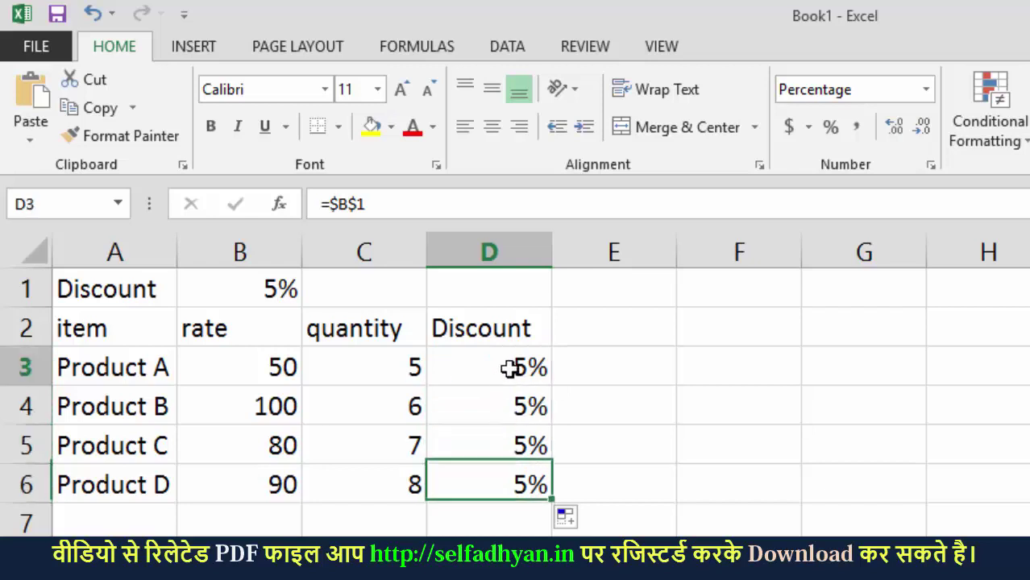
click(507, 405)
click(503, 447)
click(494, 481)
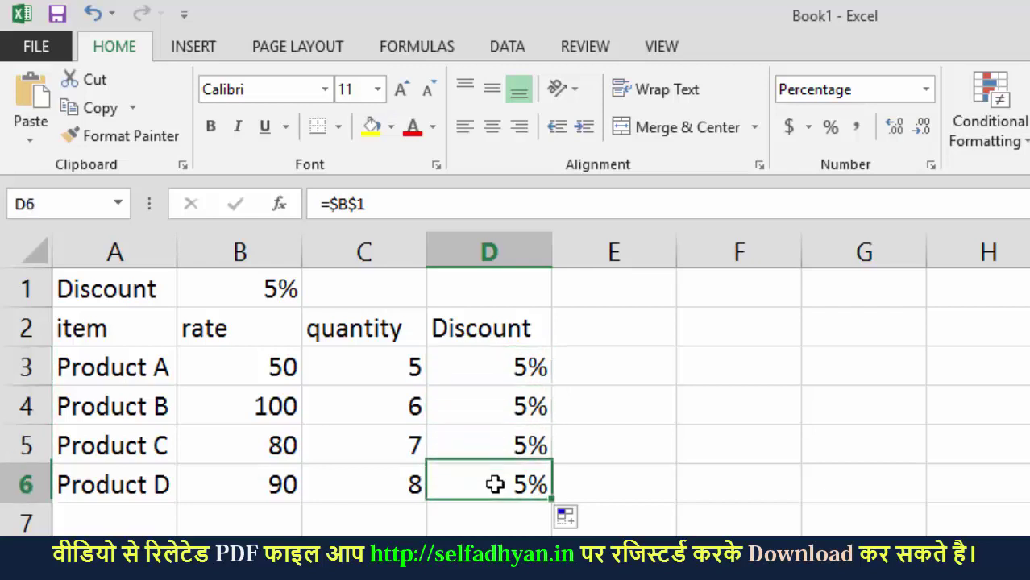
click(494, 440)
click(496, 407)
click(500, 372)
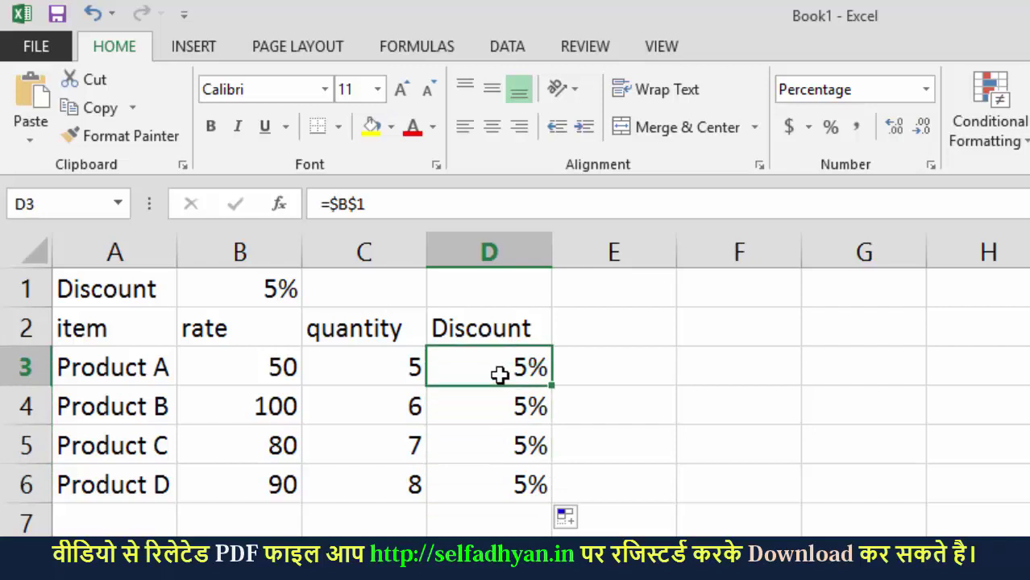
click(761, 401)
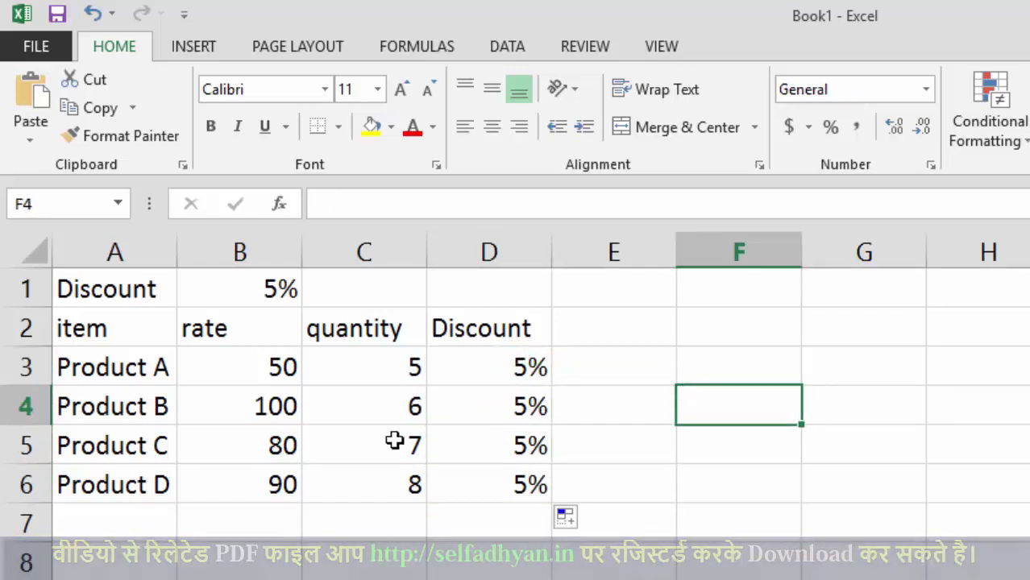
- Clear D2:D6 and enter the header 'Net Amount' in D2
click(647, 329)
drag(489, 328, 505, 476)
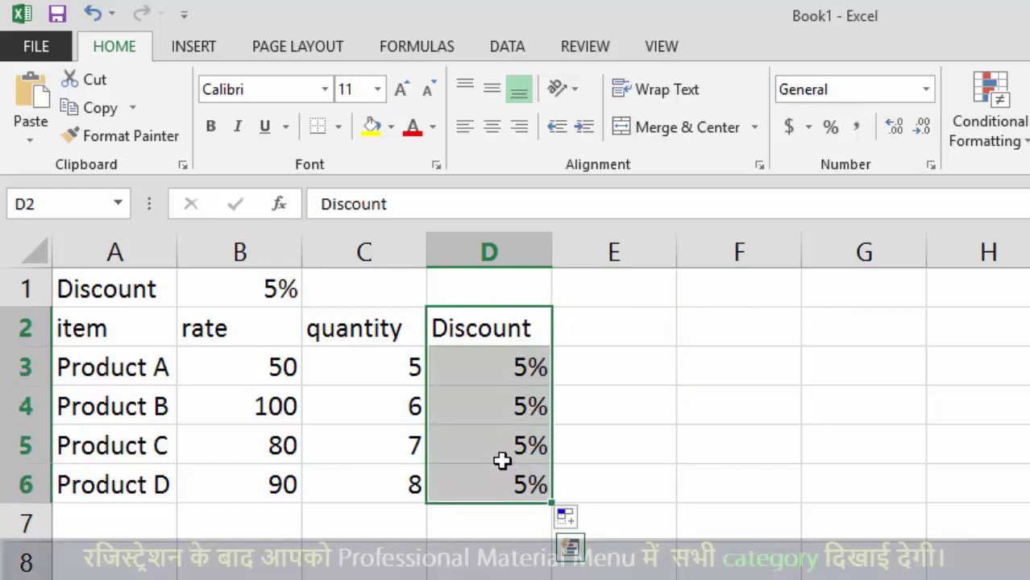
key(Delete)
click(494, 325)
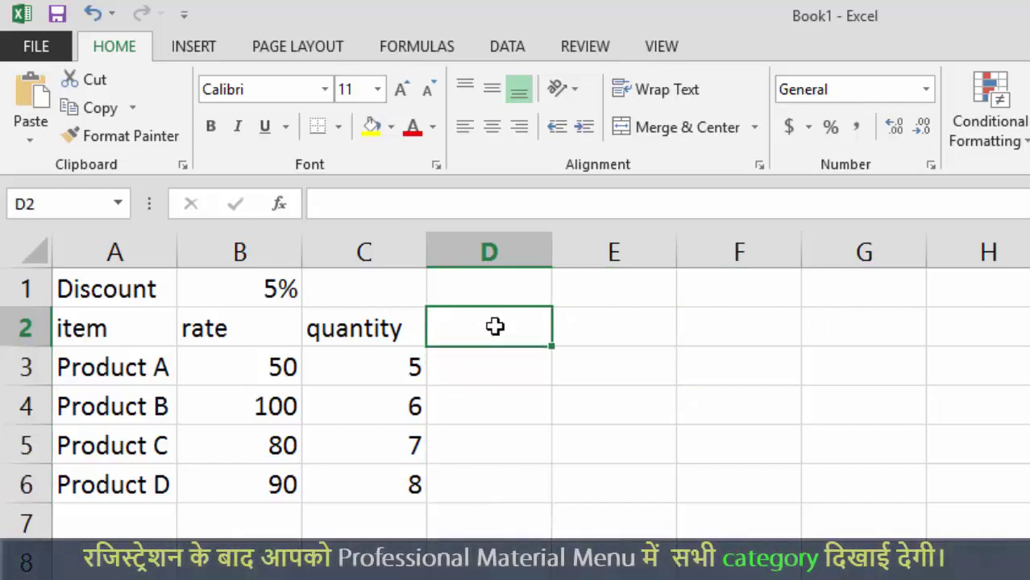
text(Net)
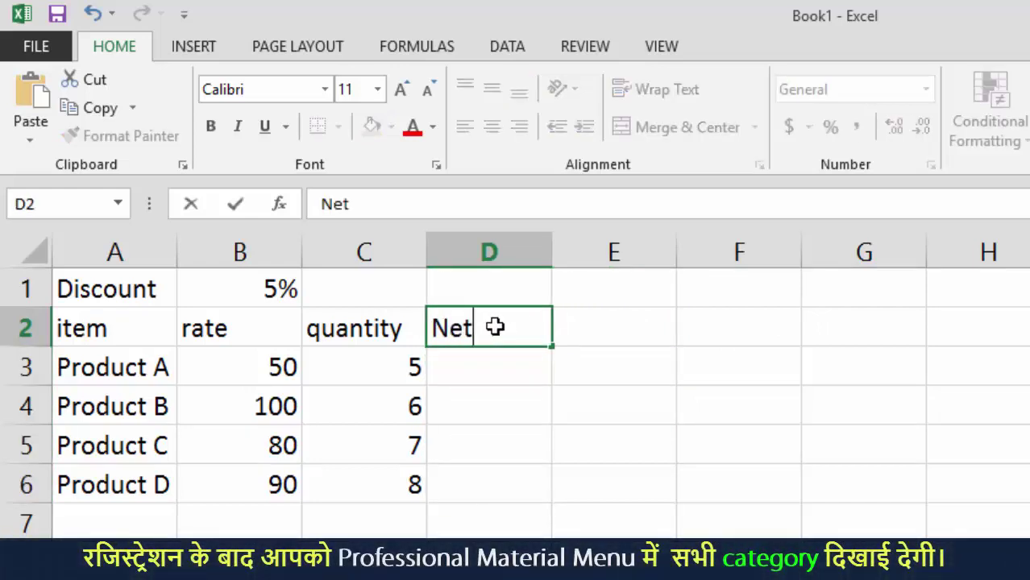
text( Amount)
key(Return)
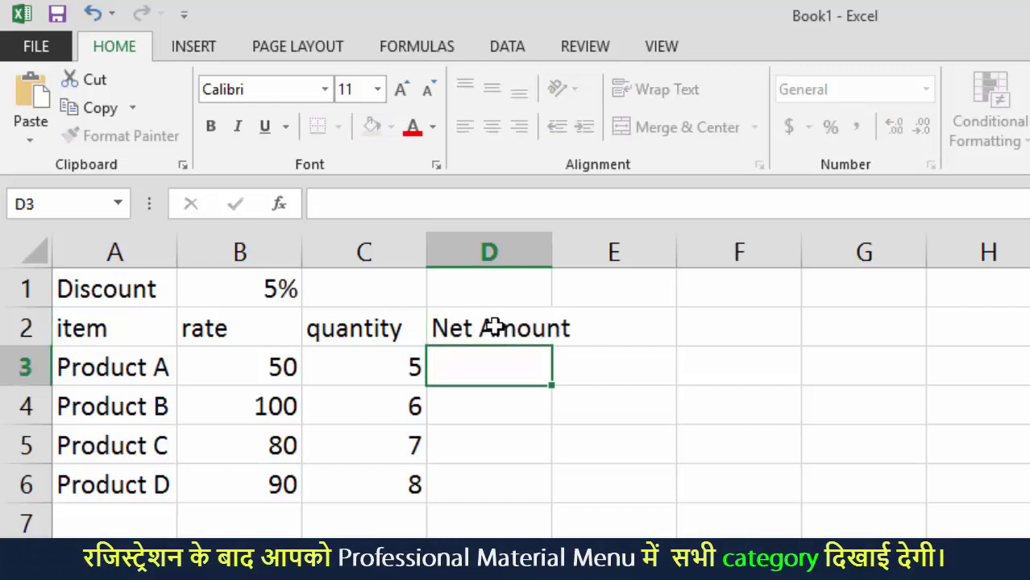
- Widen column D to fit the header and start a formula in D3
drag(553, 258, 600, 262)
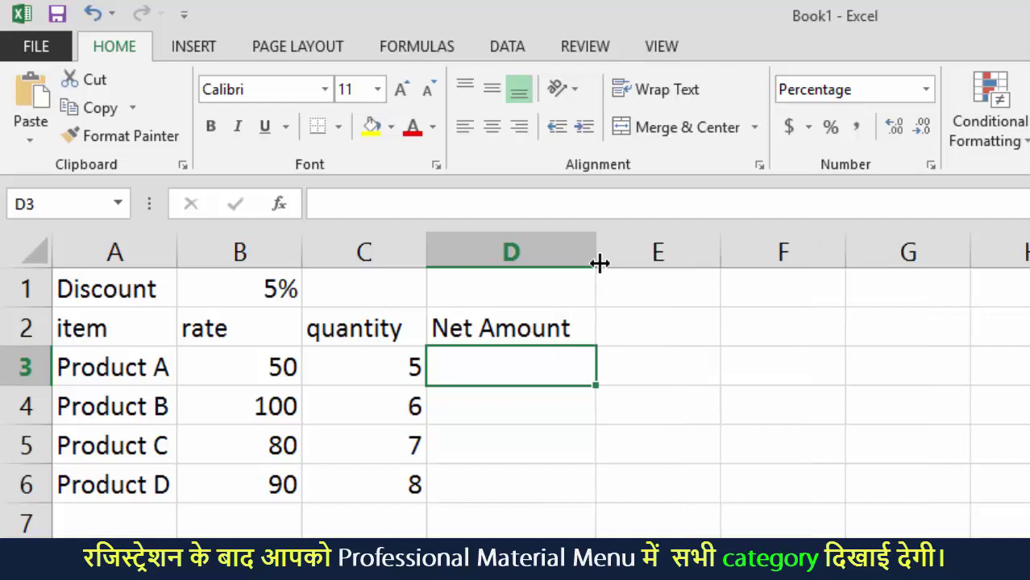
text(-)
key(Escape)
text(=)
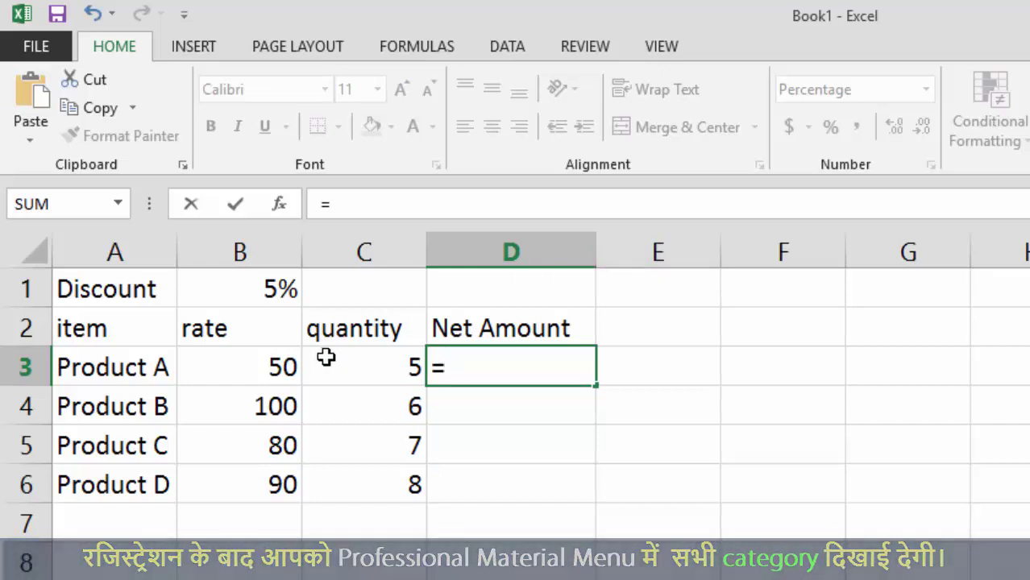
- Begin D3's formula with (B3*C3), Product A's rate times quantity
text(*)
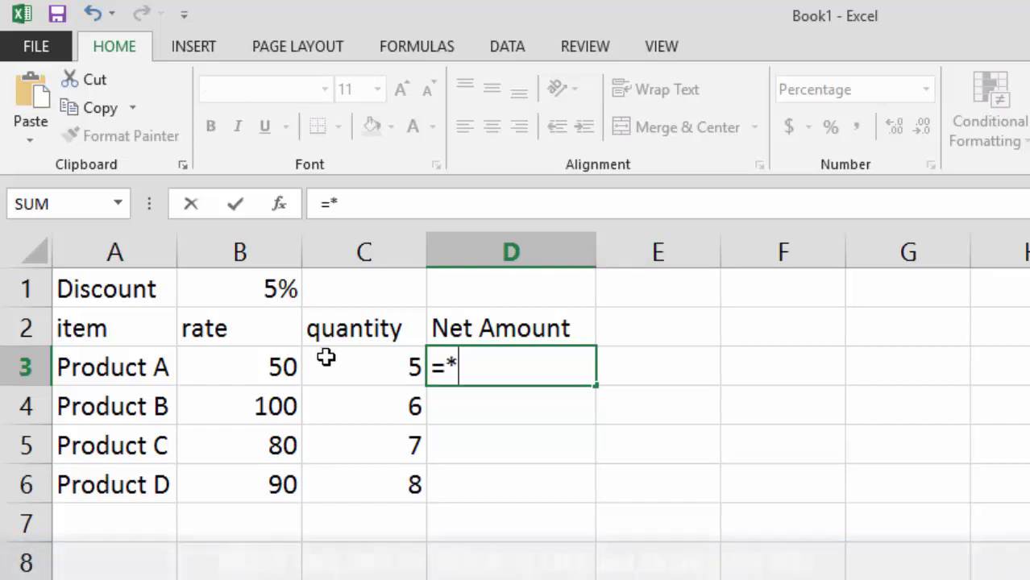
key(BackSpace)
text(()
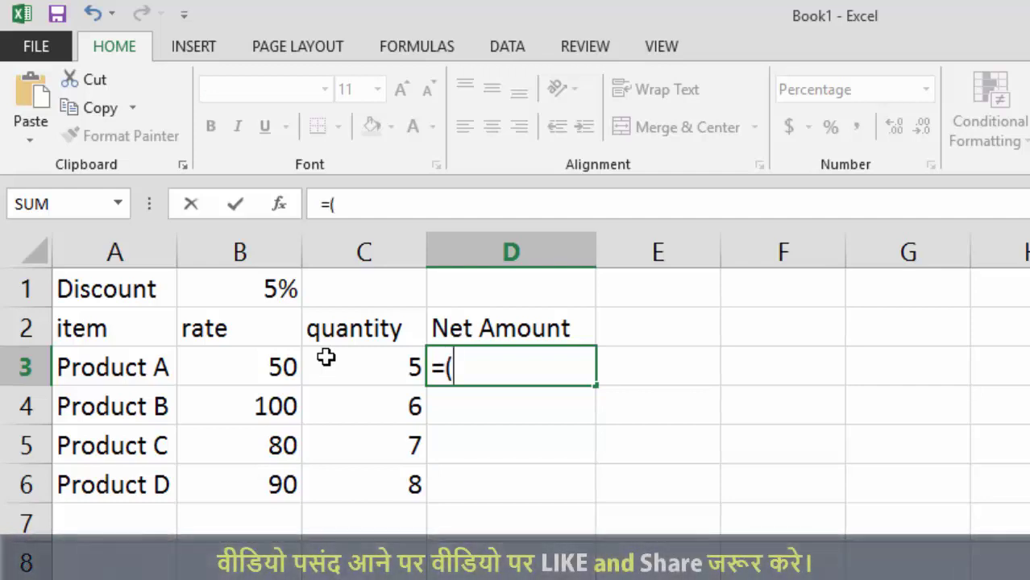
click(270, 365)
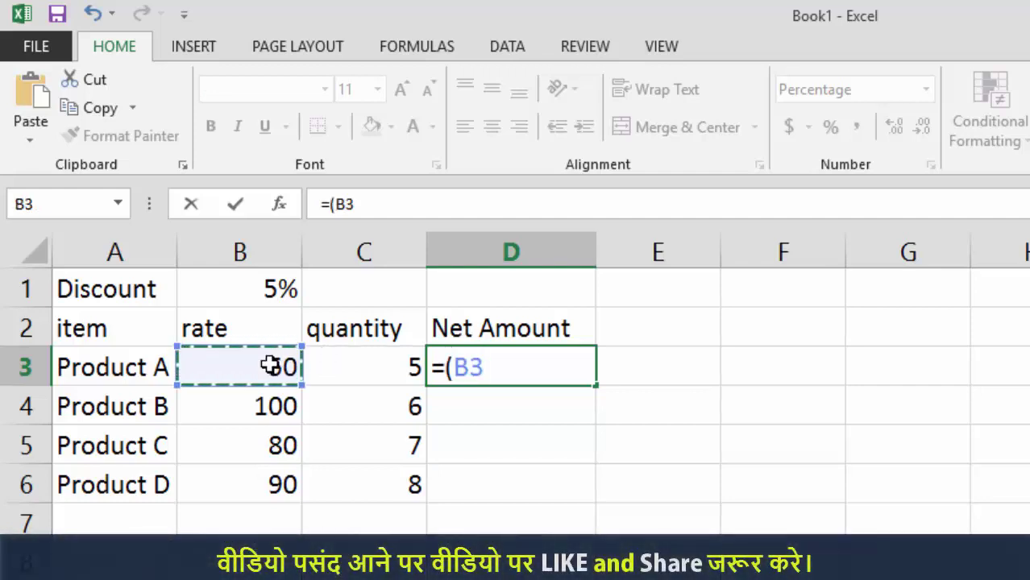
text(*)
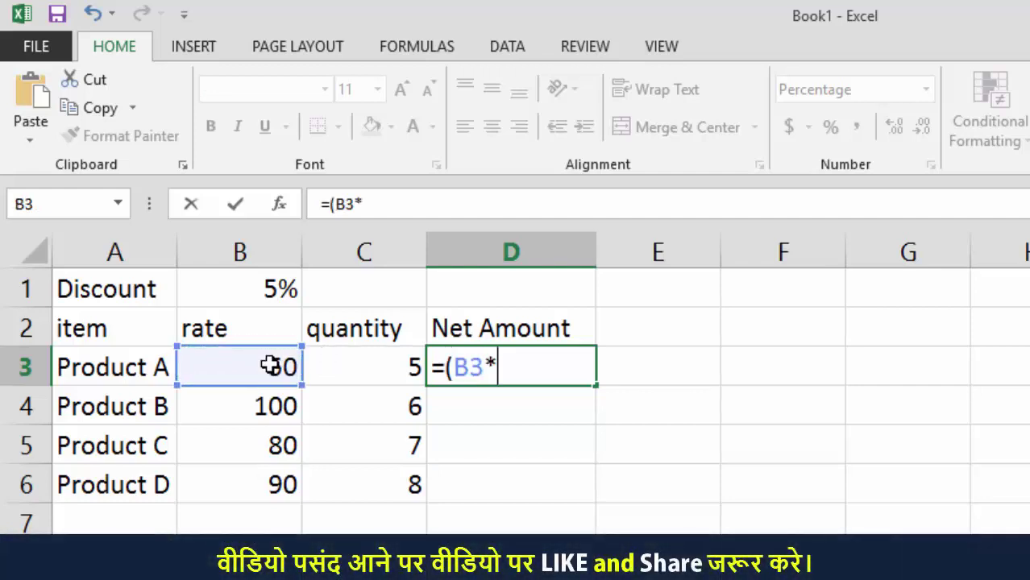
click(338, 364)
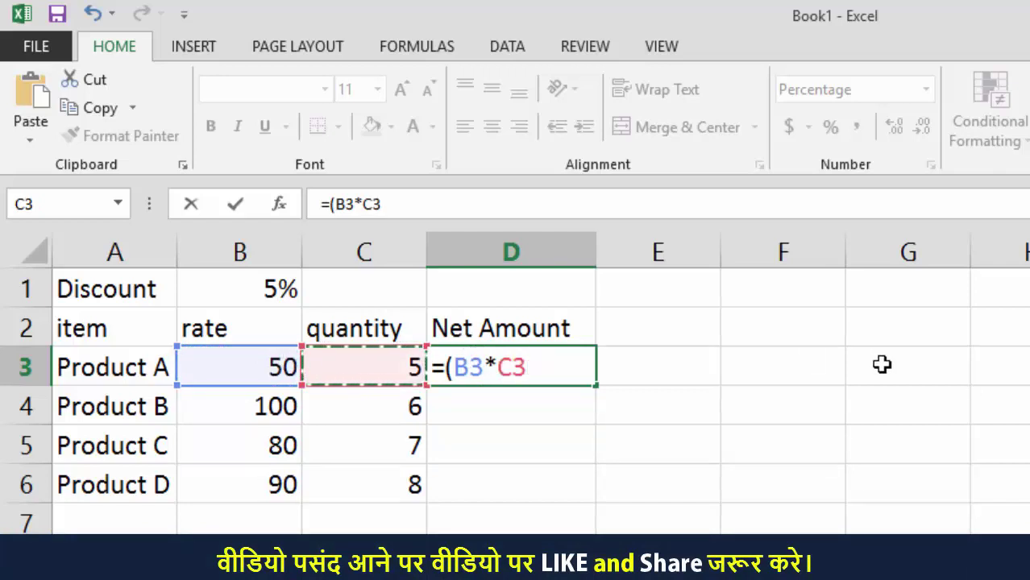
text(()
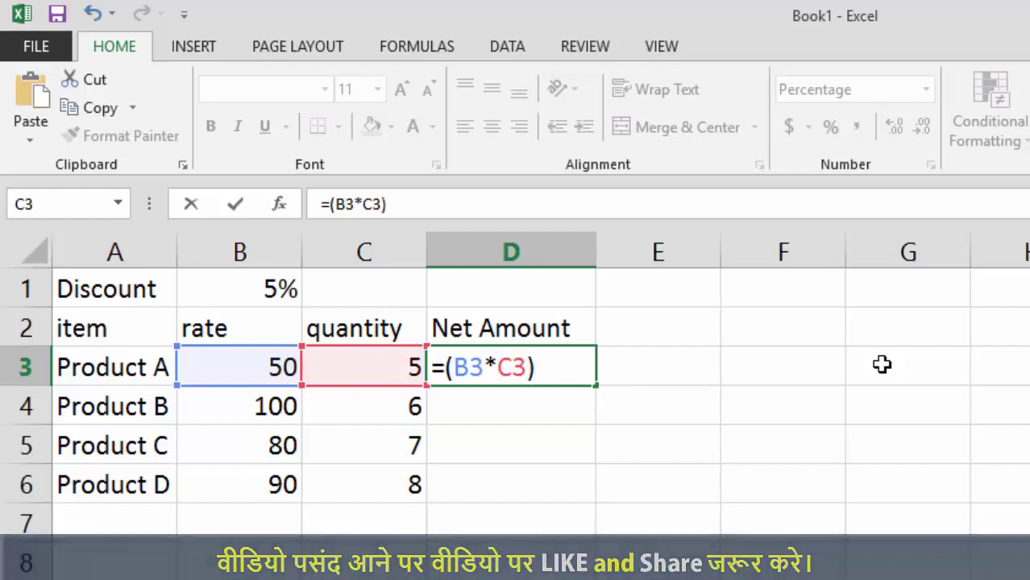
- Subtract (B3*C3)*B1 and make the B1 reference absolute as $B$1
text(-)
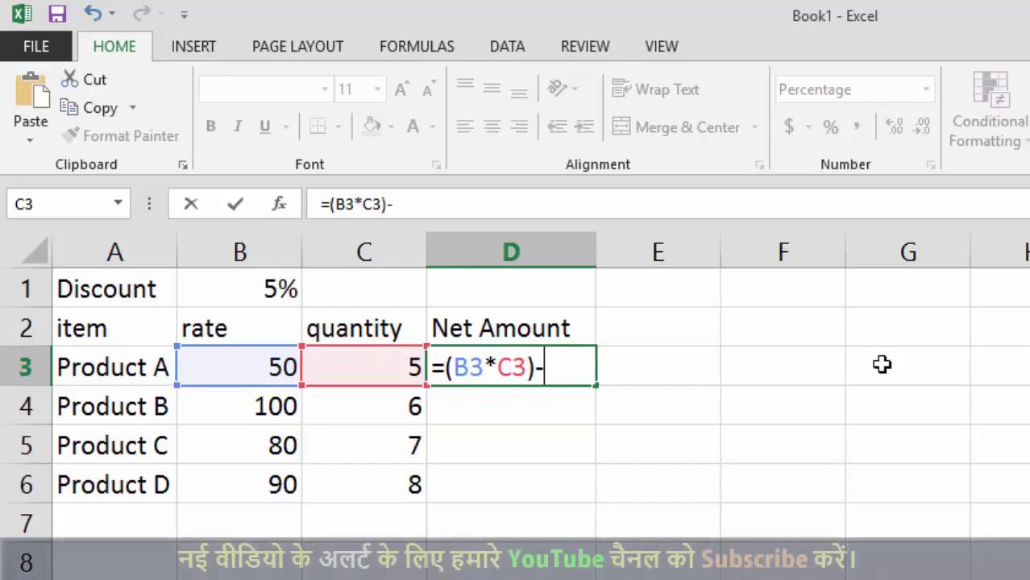
text(()
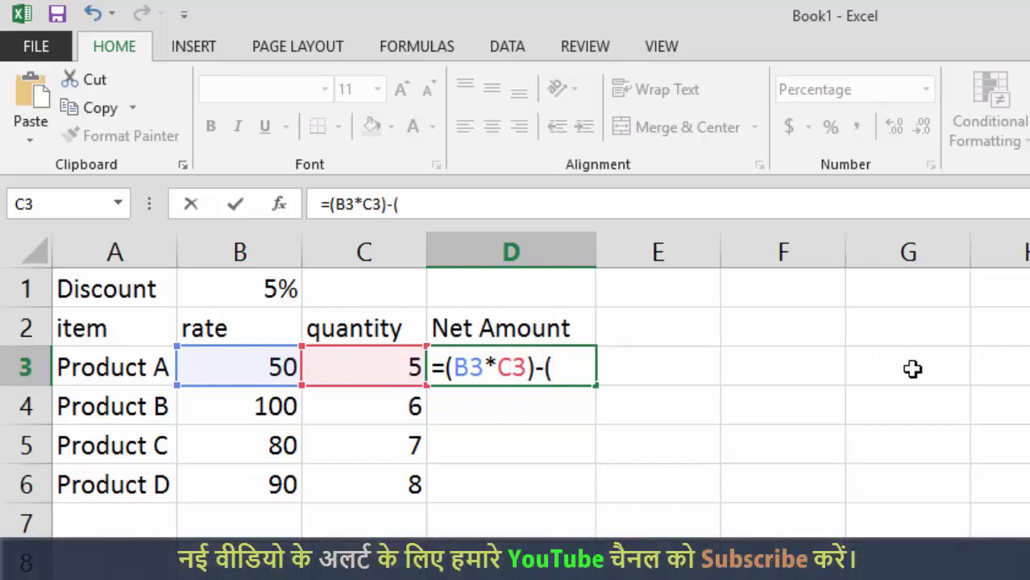
click(278, 364)
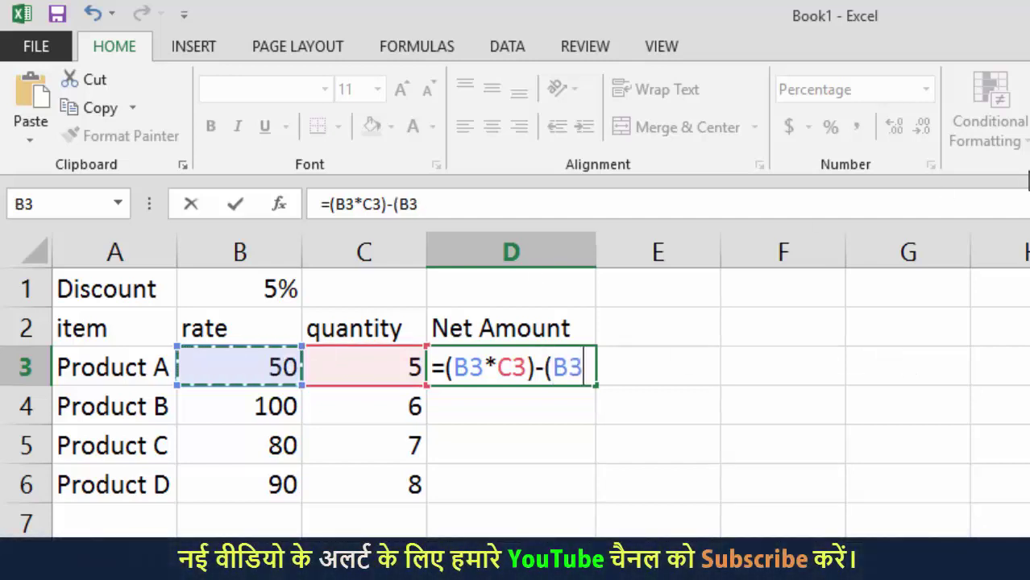
text(*)
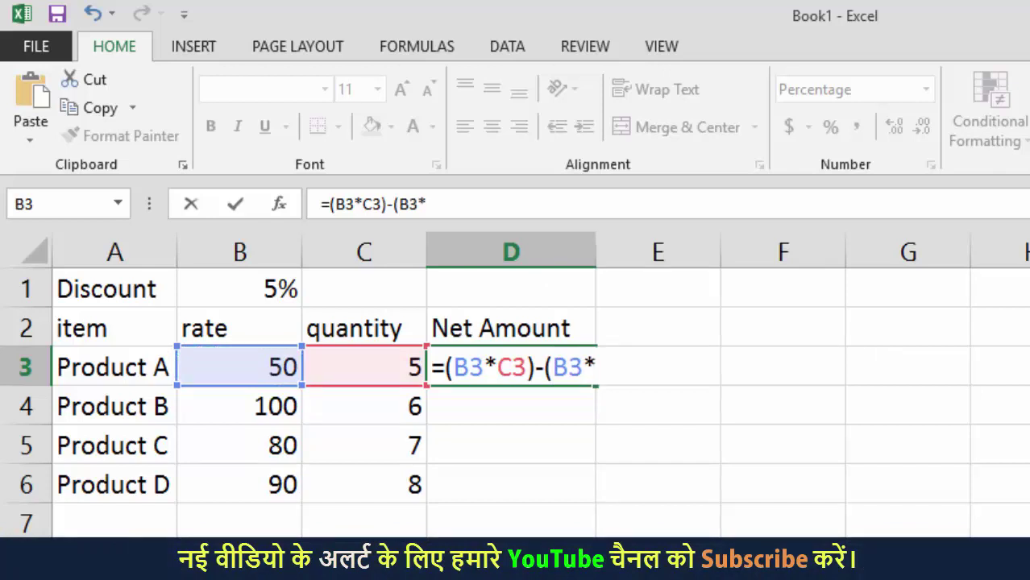
click(367, 365)
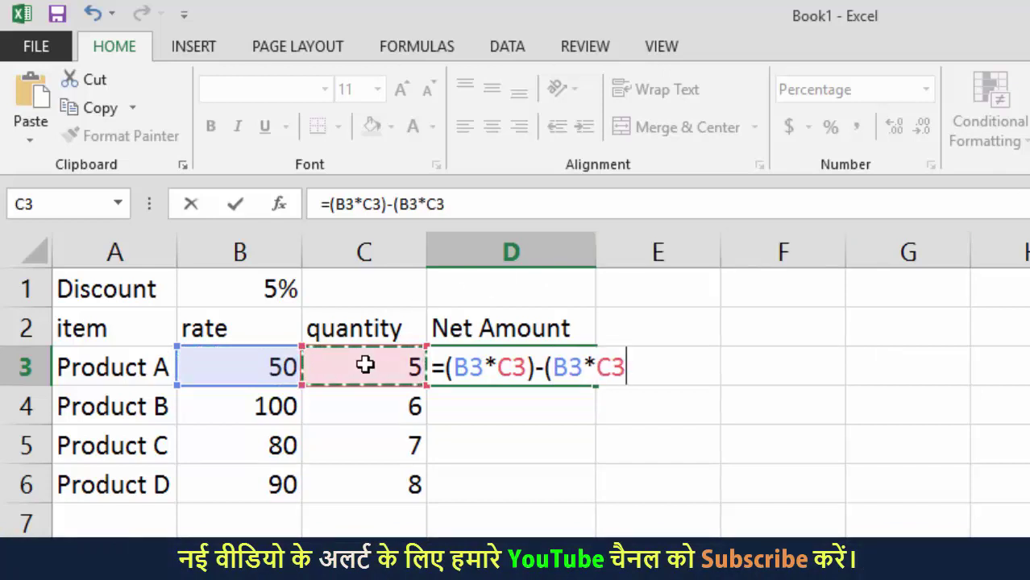
text()*)
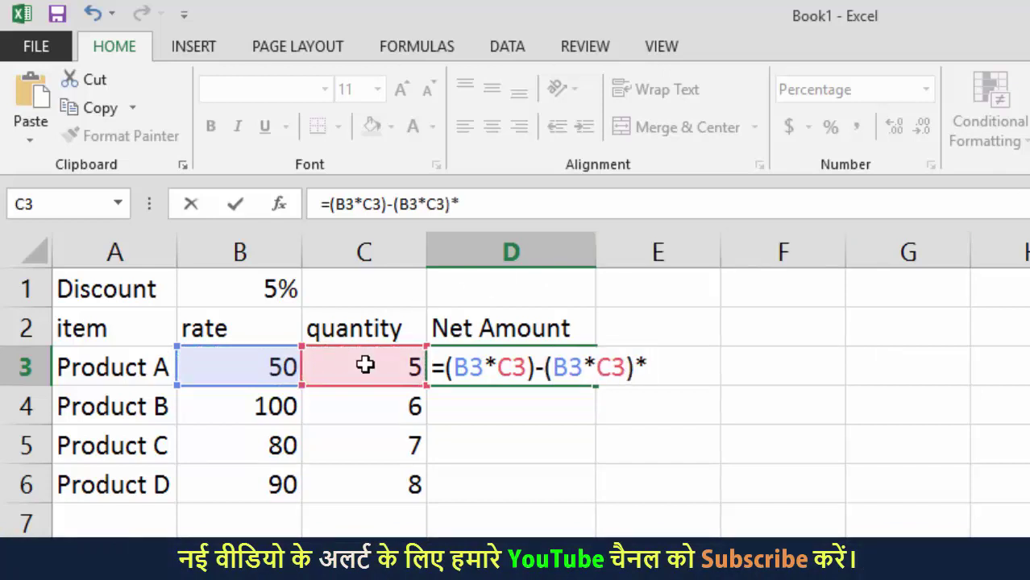
click(274, 287)
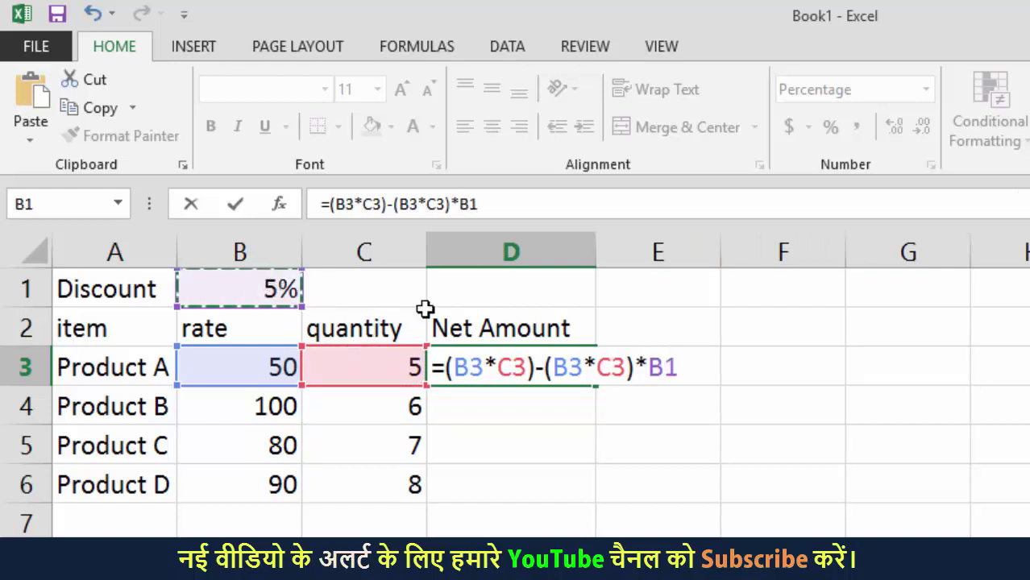
double_click(684, 367)
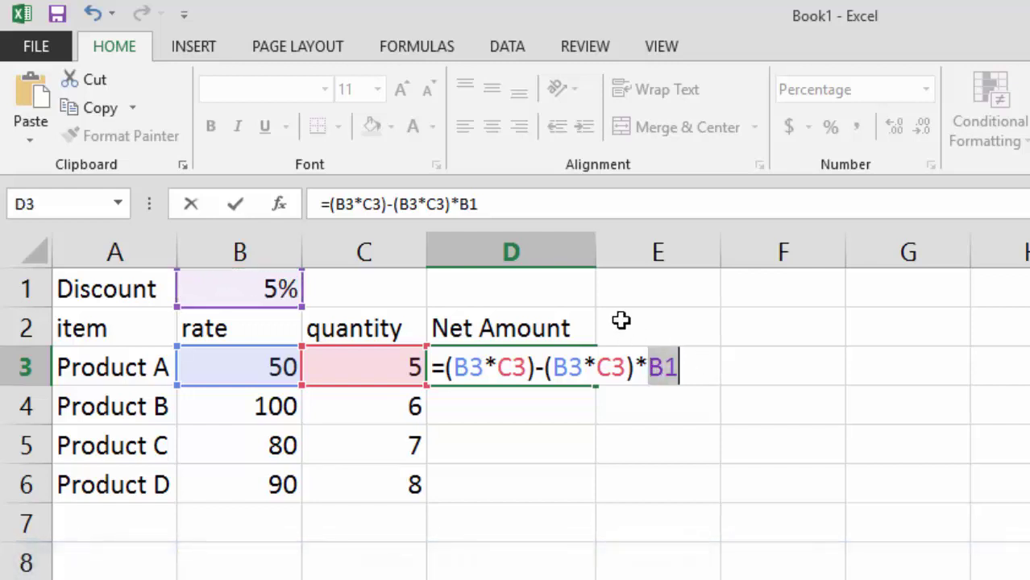
key(F4)
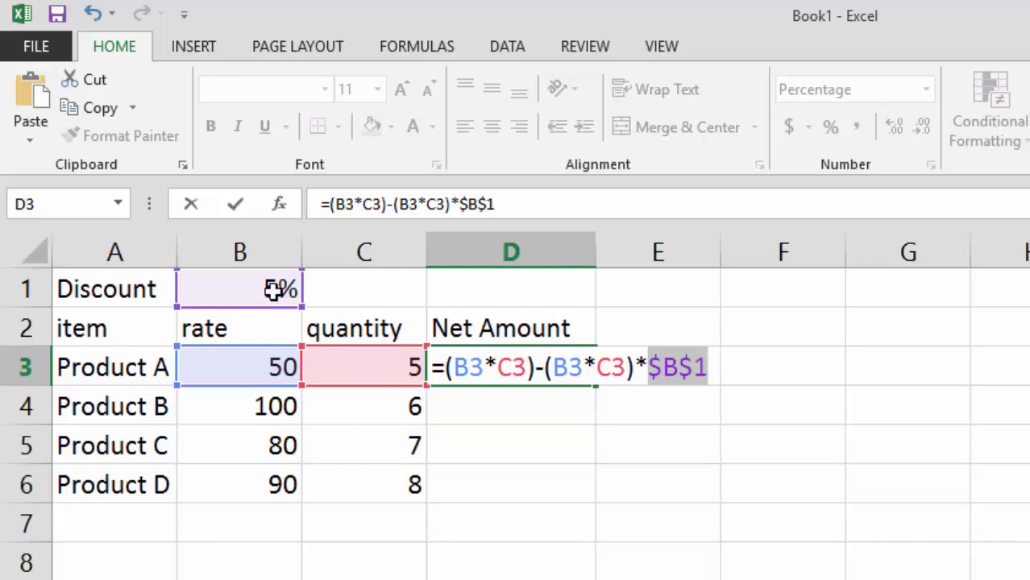
- Enter Product A's net-amount formula in D3 and switch it to Accounting format, showing 237.50
key(Return)
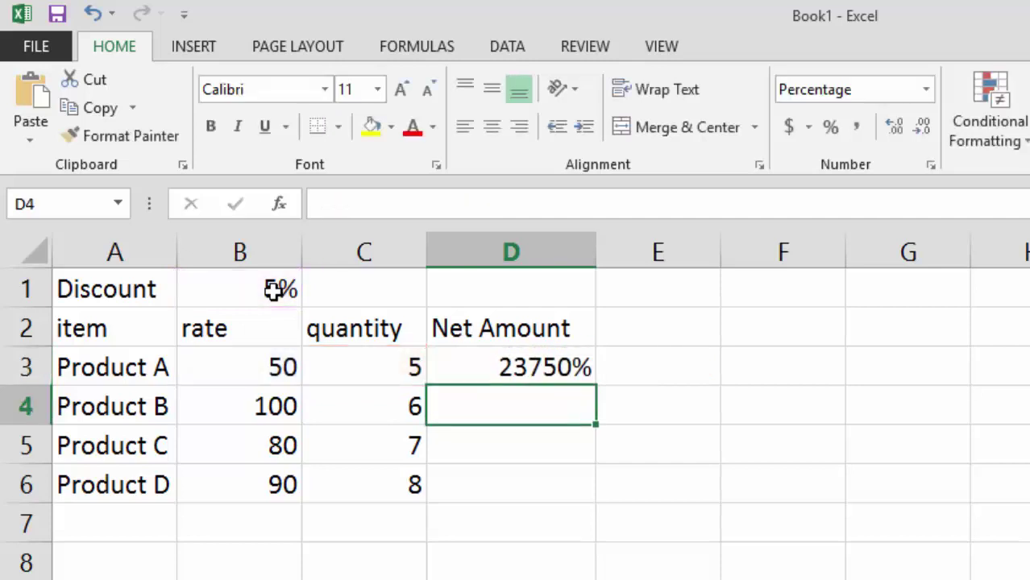
click(531, 352)
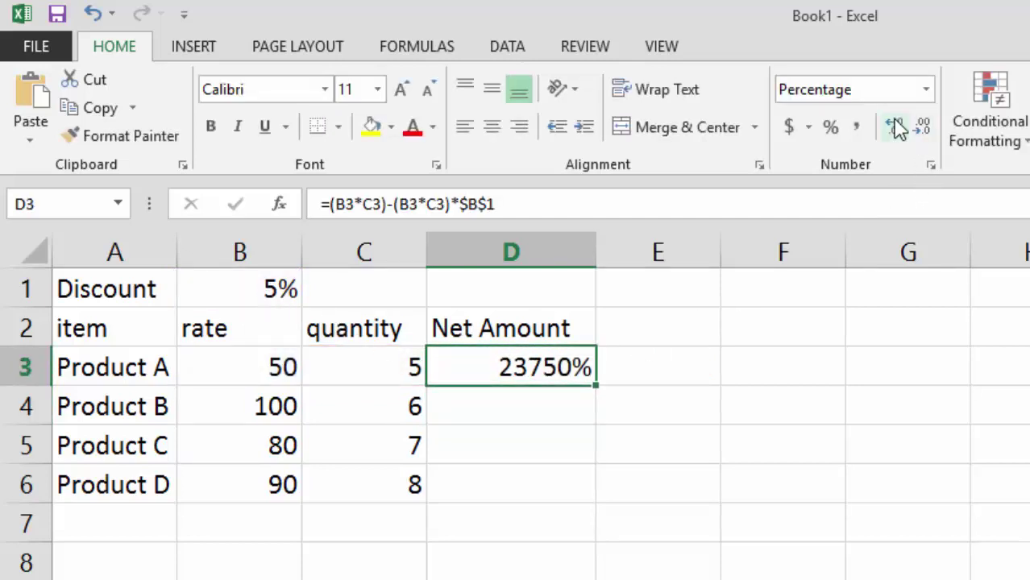
click(856, 127)
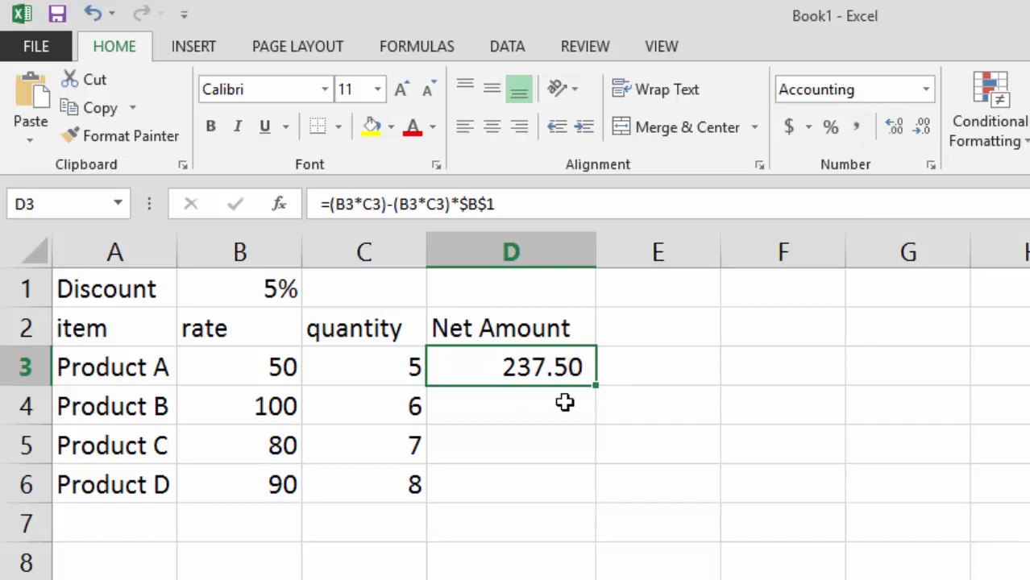
drag(564, 372, 556, 490)
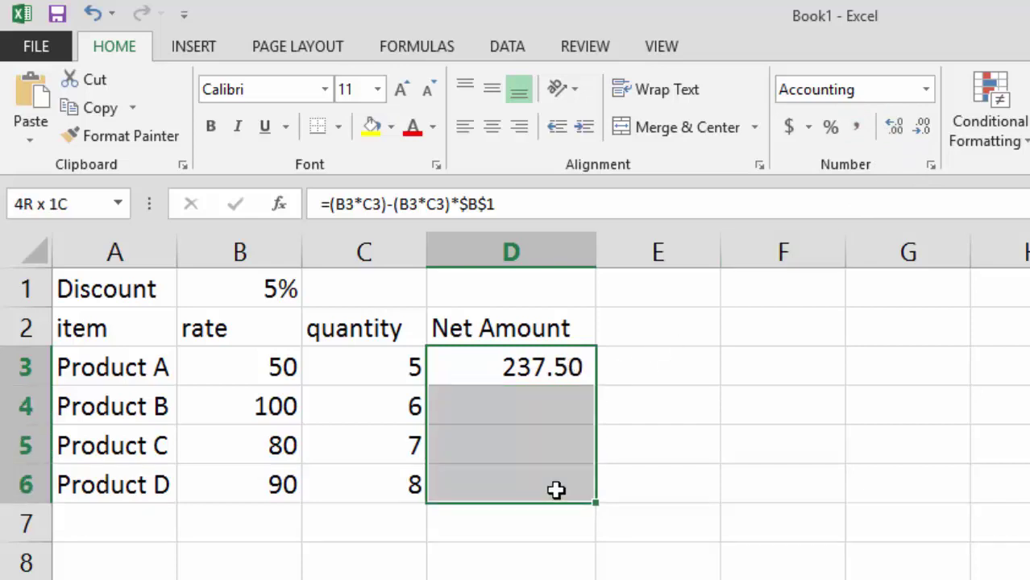
click(540, 367)
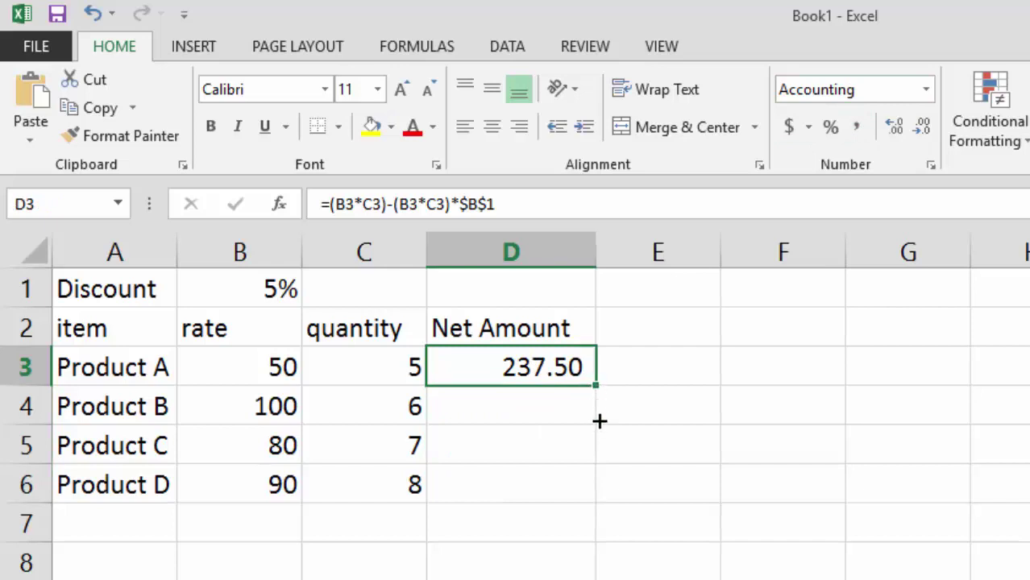
- Fill D3's net-amount formula down to D6, giving 570.00, 532.00 and 684.00
drag(599, 421, 595, 498)
click(535, 368)
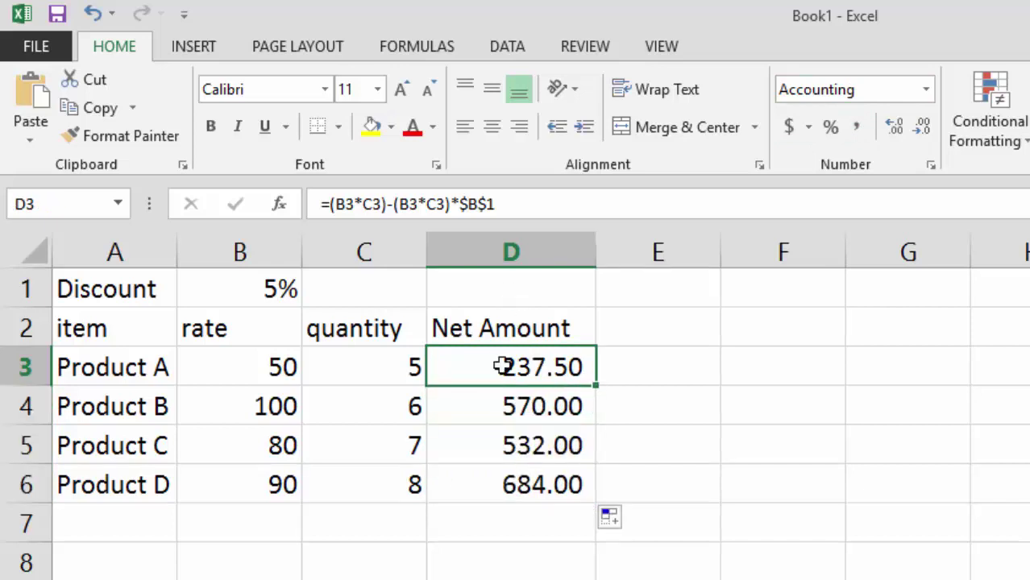
click(501, 403)
click(494, 443)
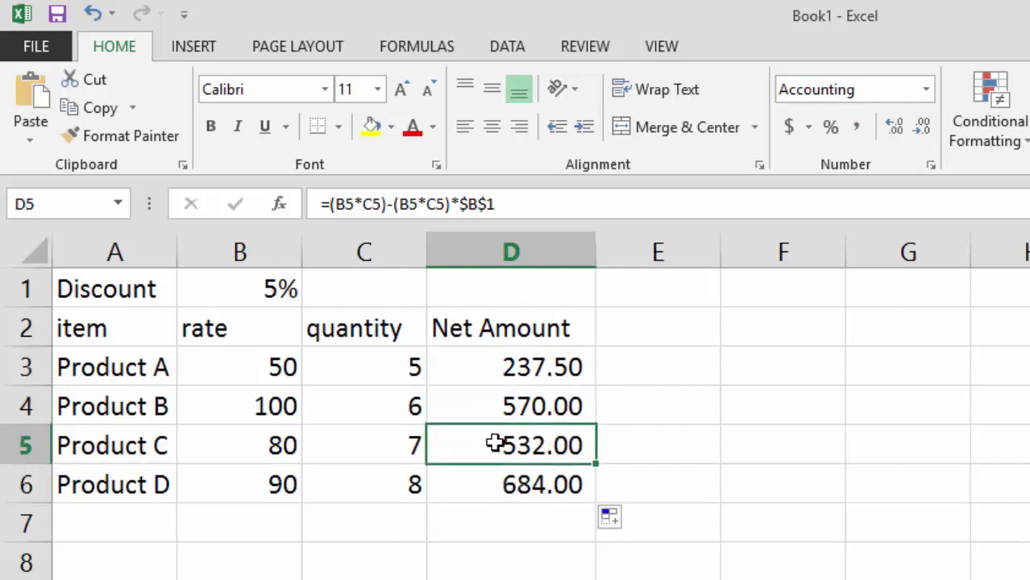
click(496, 482)
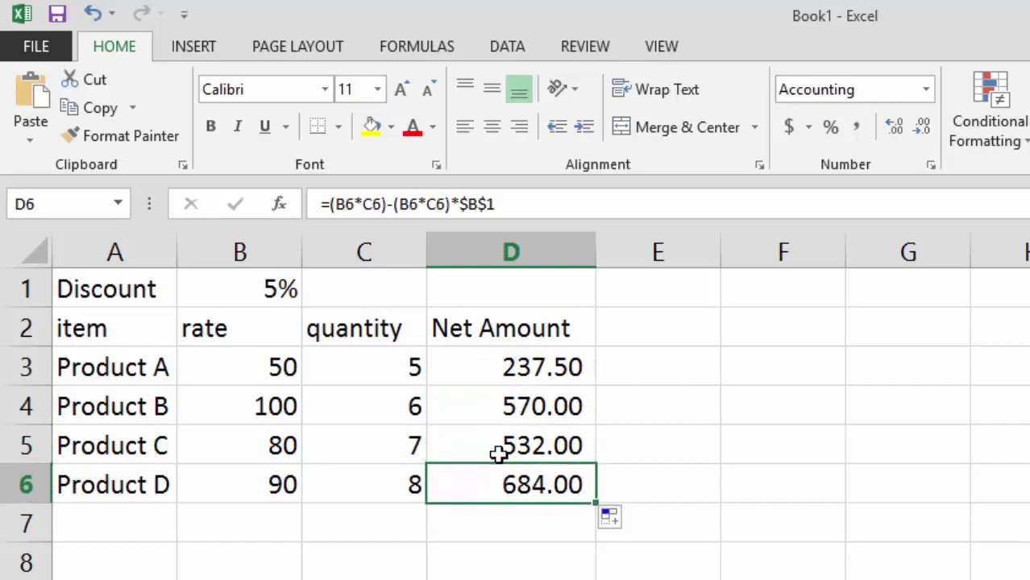
- Review the D3:D6 formulas to confirm each keeps the absolute $B$1 discount reference
click(500, 453)
click(508, 405)
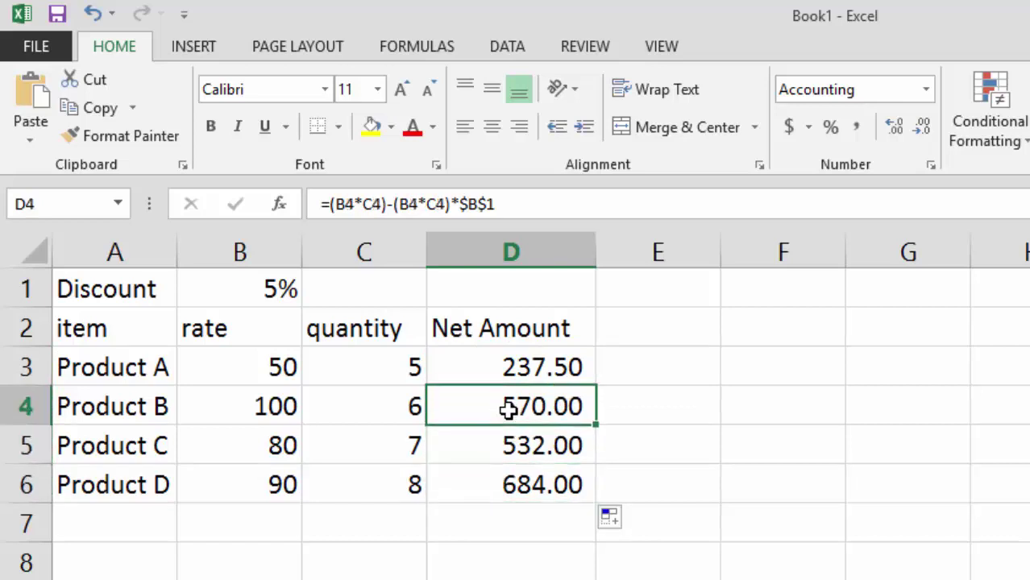
click(511, 370)
click(508, 399)
click(502, 442)
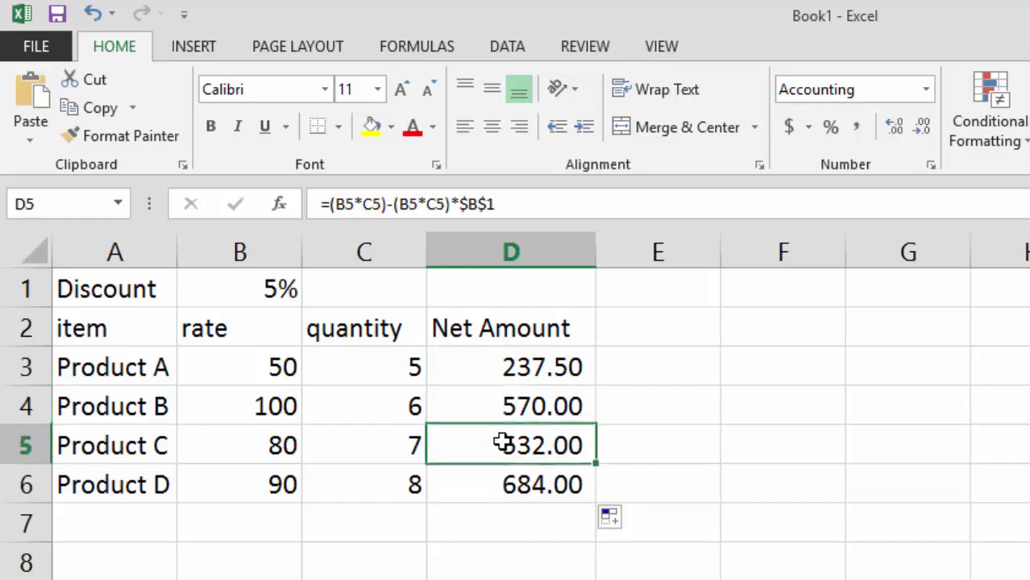
click(504, 476)
click(508, 446)
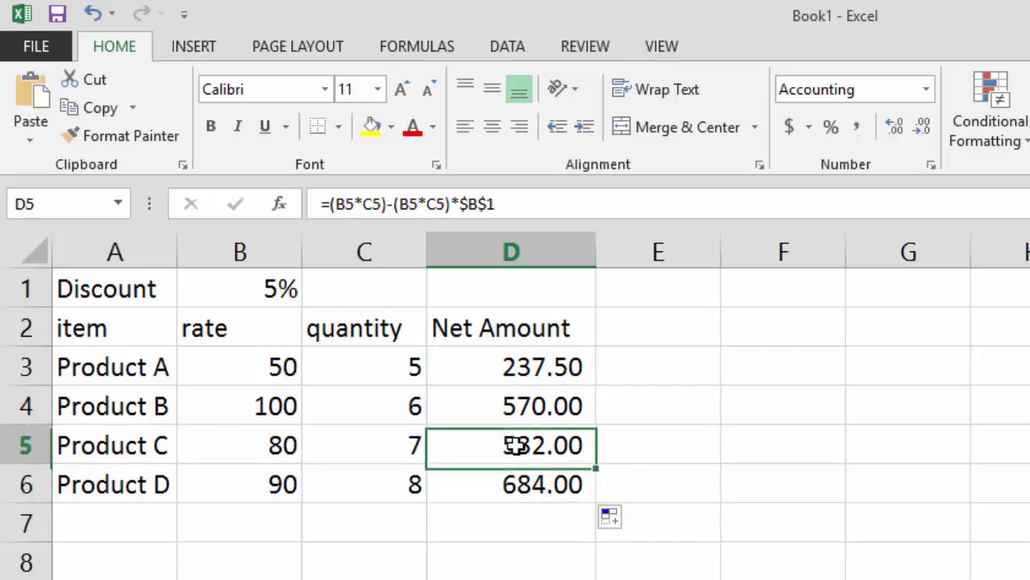
click(519, 405)
click(522, 375)
click(506, 407)
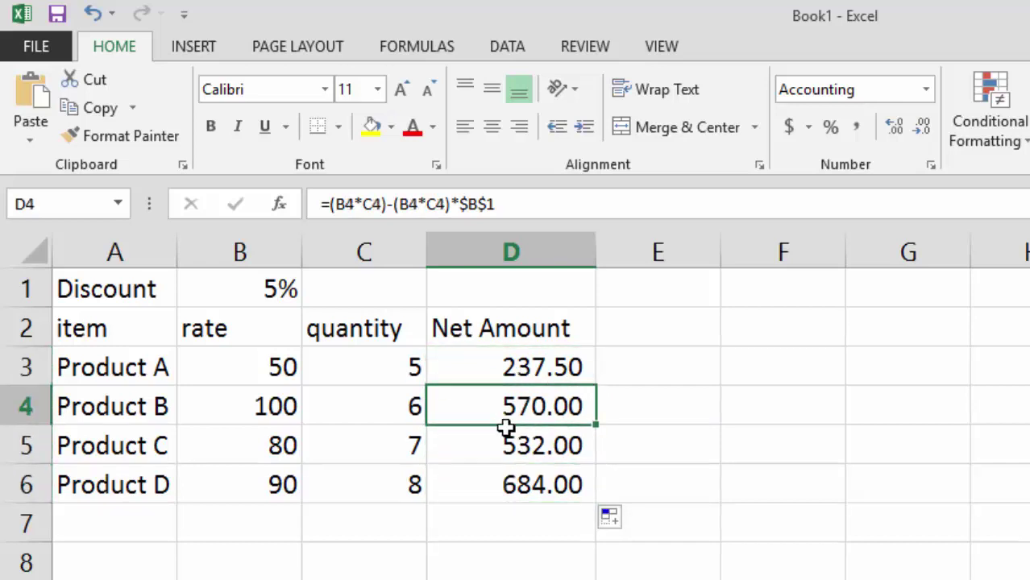
click(506, 433)
click(509, 484)
click(519, 444)
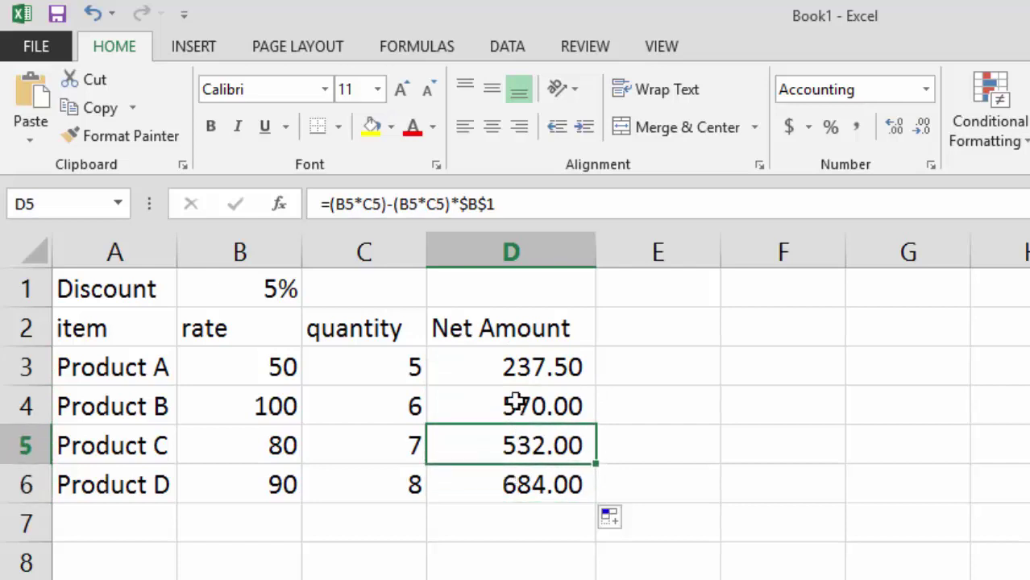
click(519, 406)
click(515, 373)
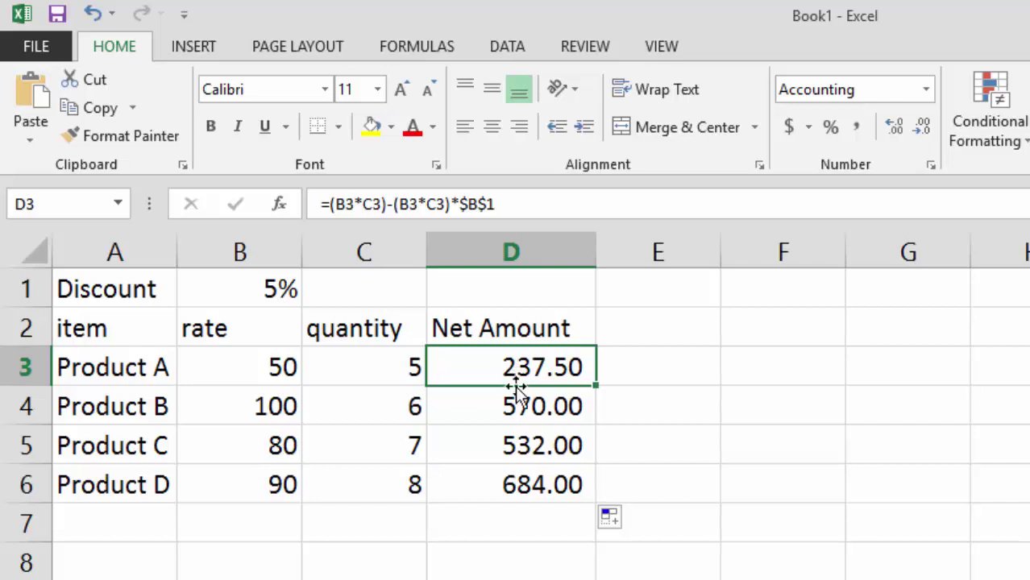
click(524, 500)
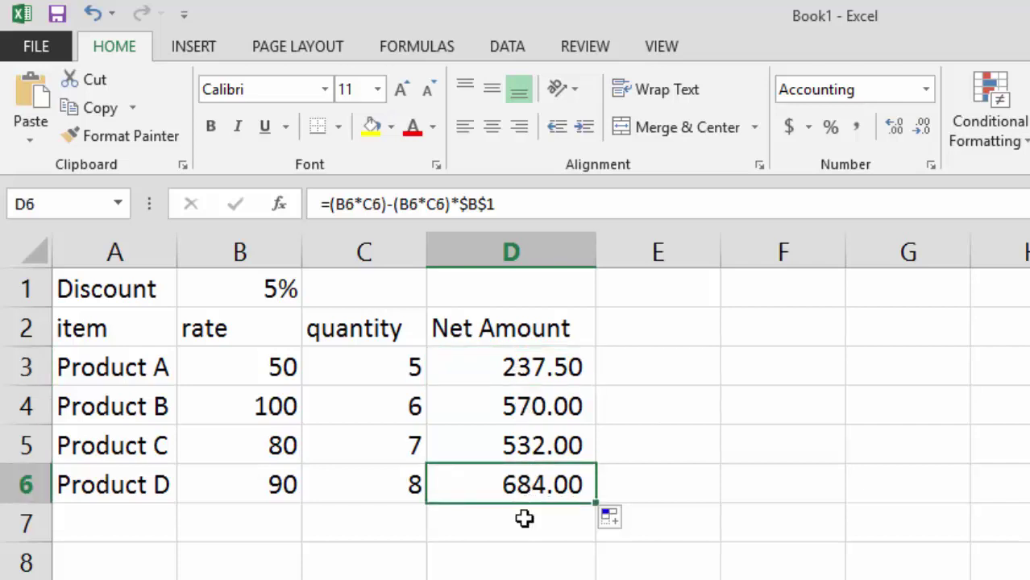
click(524, 519)
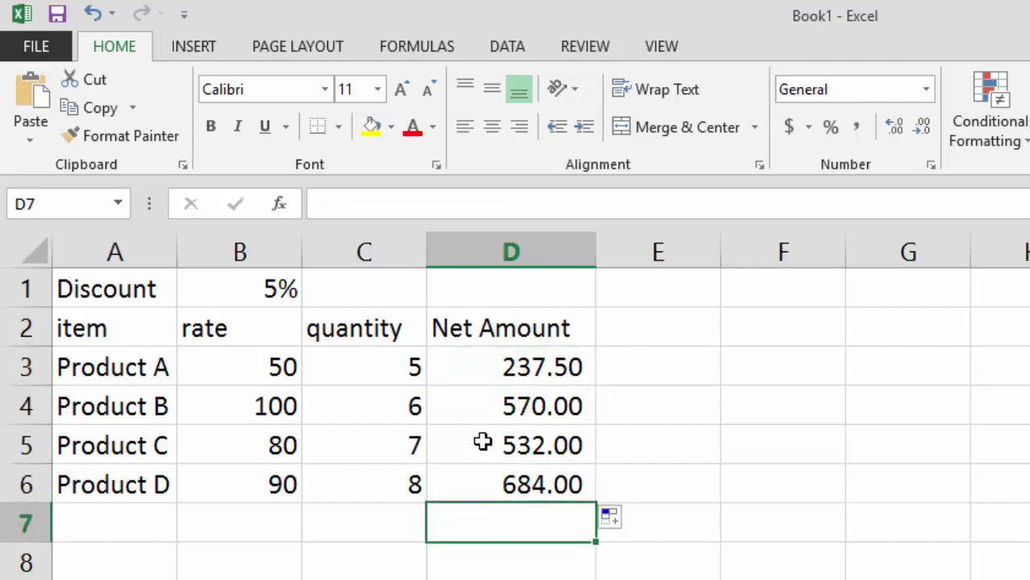